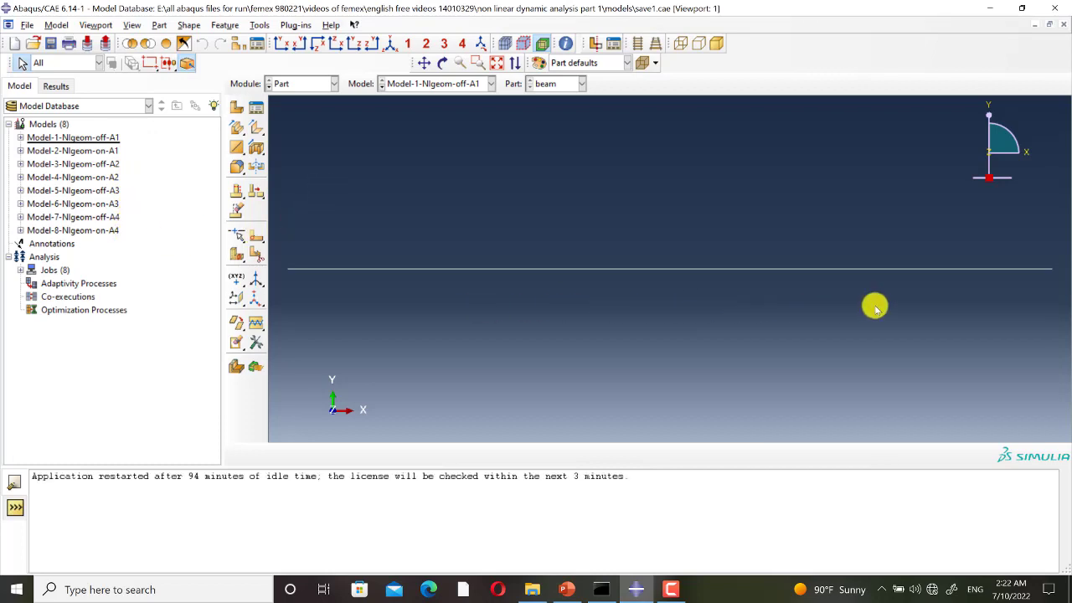
# Switch to the Property module and check the steel material's elastic data
pyautogui.click(294, 84)
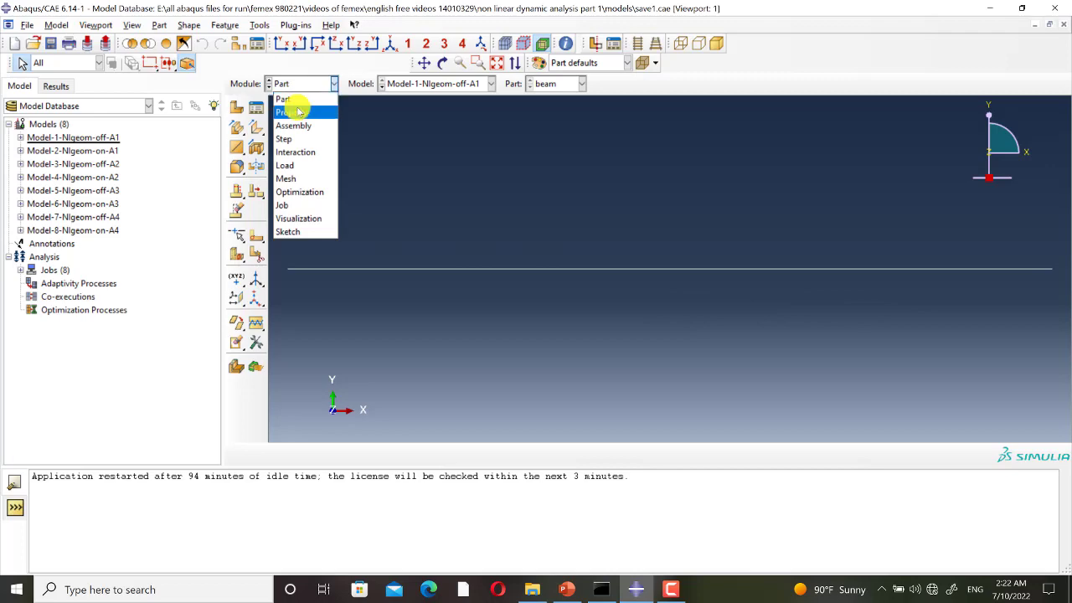
pyautogui.click(293, 112)
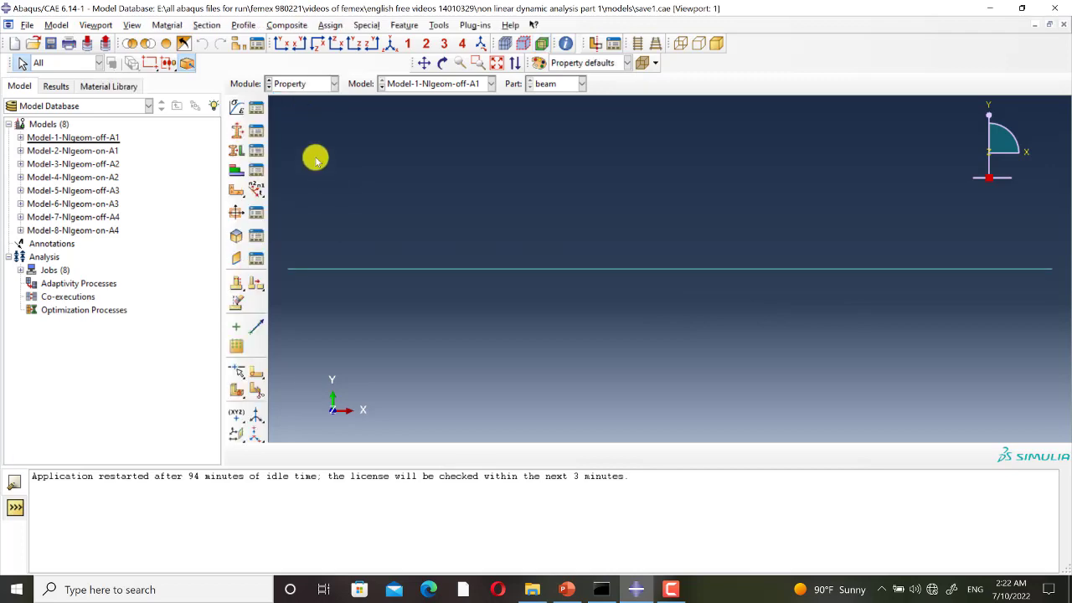
pyautogui.click(254, 108)
pyautogui.click(241, 173)
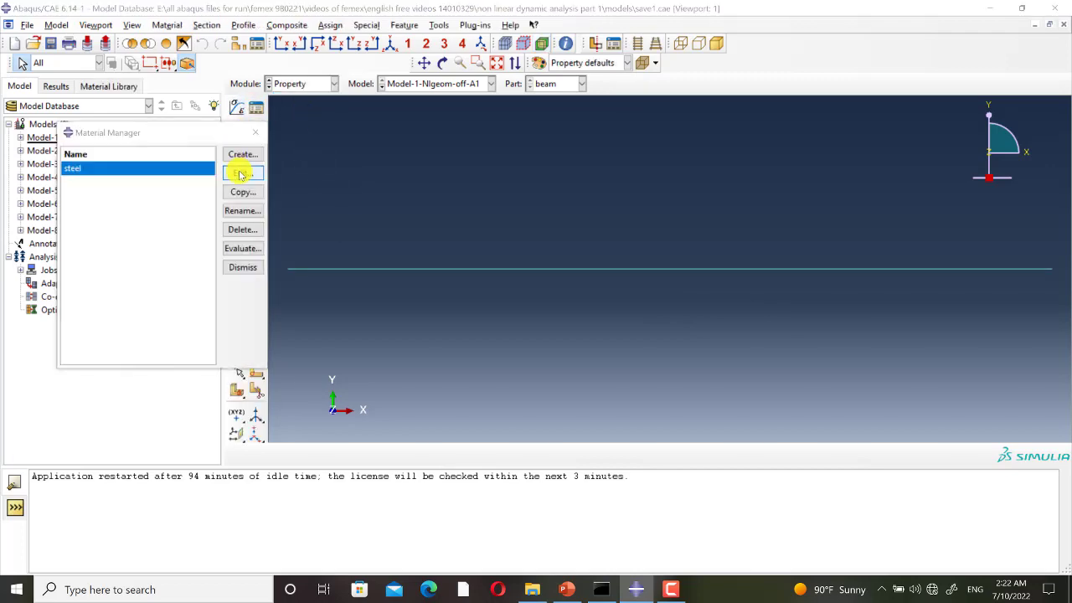
pyautogui.click(339, 173)
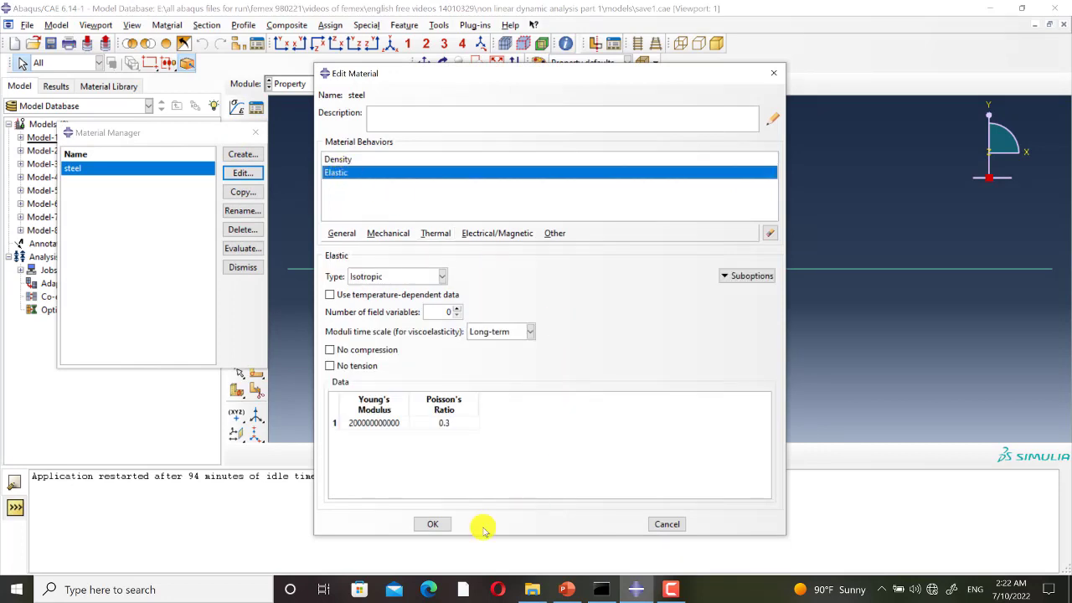
pyautogui.click(432, 525)
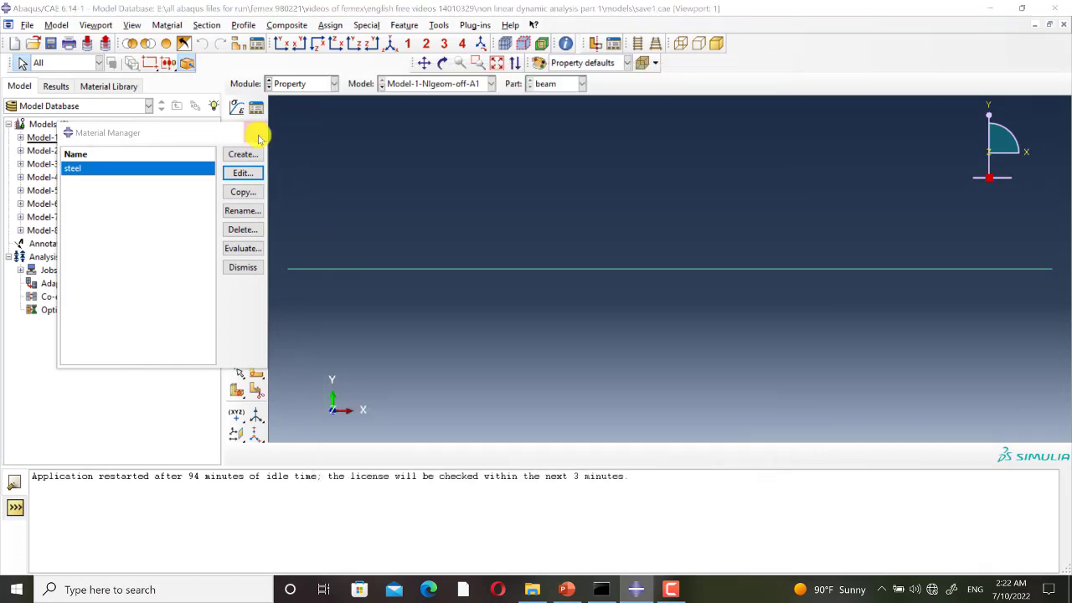
pyautogui.click(256, 132)
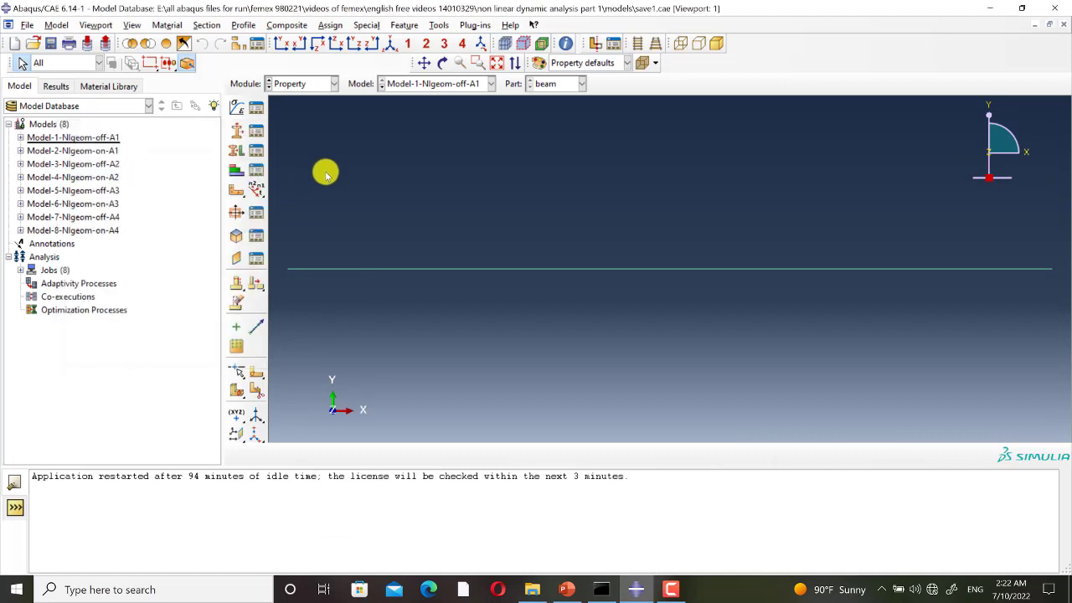
# Check that beam Profile-1 is a 0.02 × 0.02 rectangle
pyautogui.click(255, 212)
pyautogui.click(86, 260)
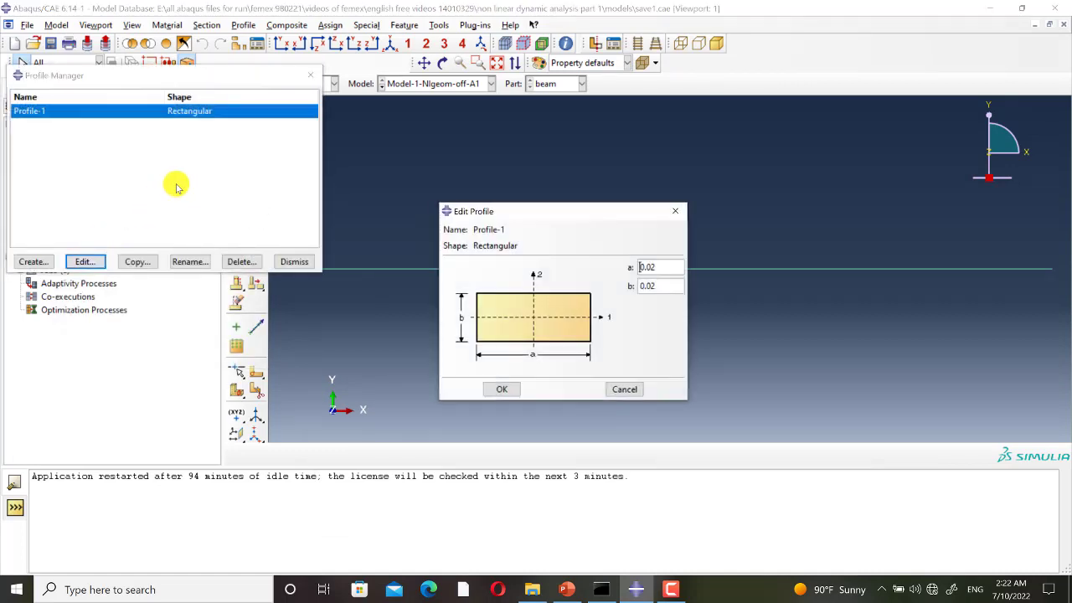
pyautogui.click(676, 212)
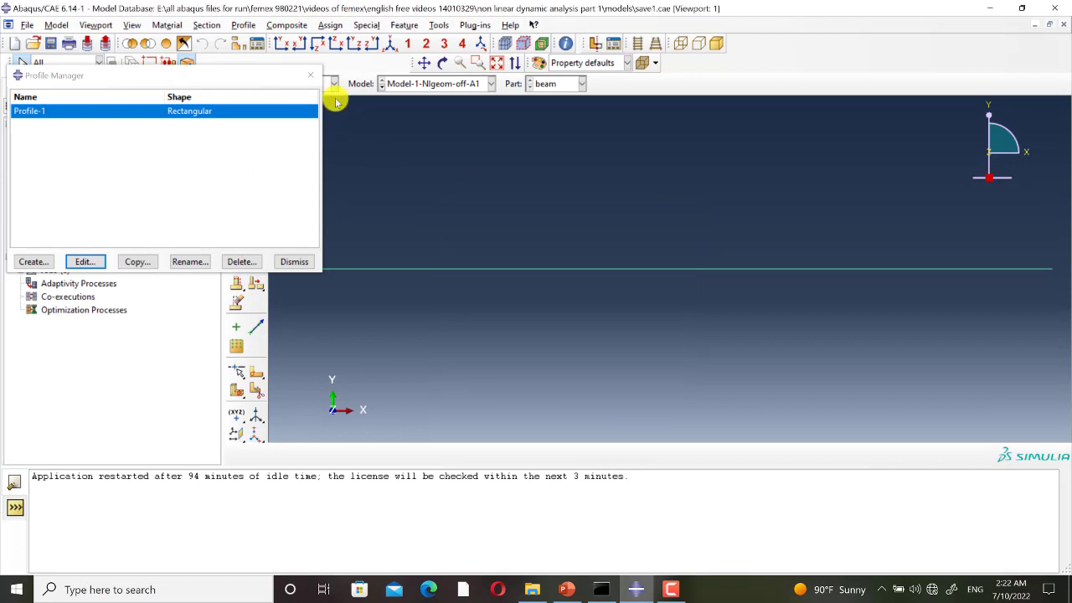
pyautogui.click(311, 74)
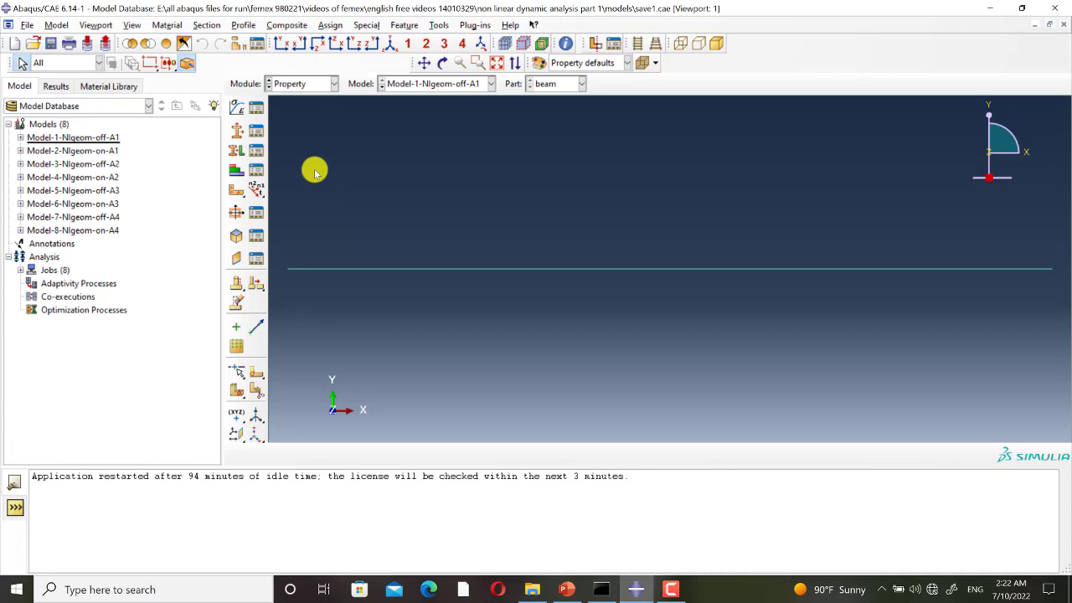
# Move through the Assembly module to the Step module
pyautogui.click(319, 84)
pyautogui.click(311, 125)
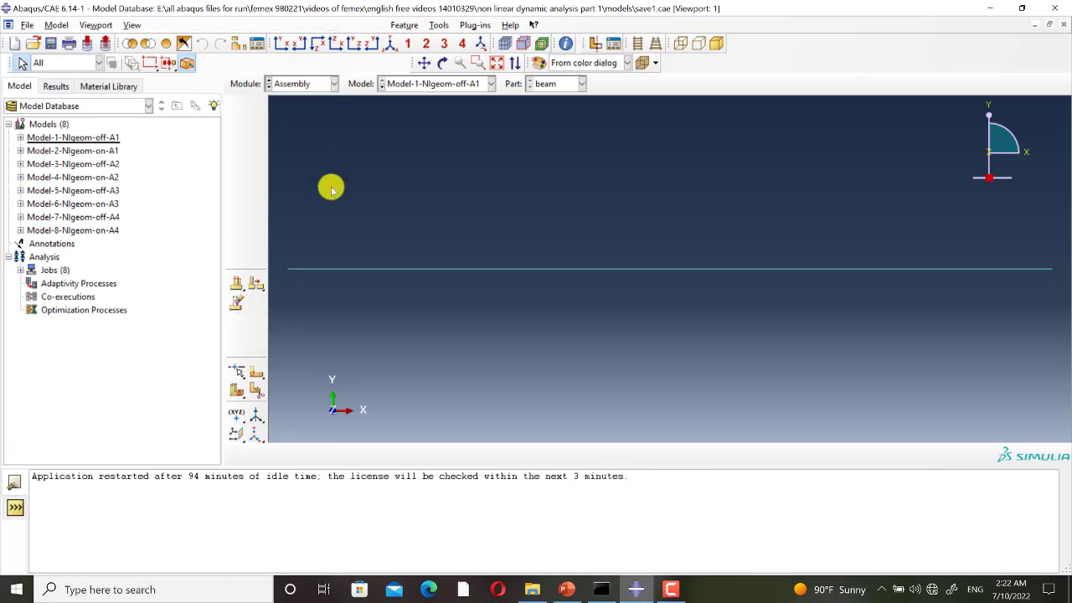
pyautogui.click(306, 83)
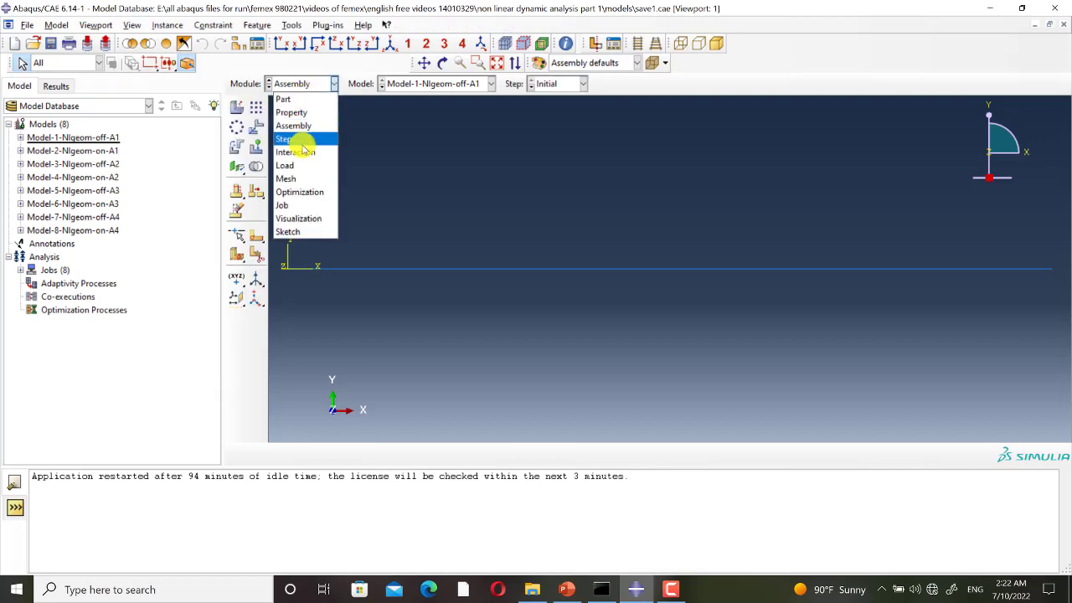
pyautogui.click(293, 139)
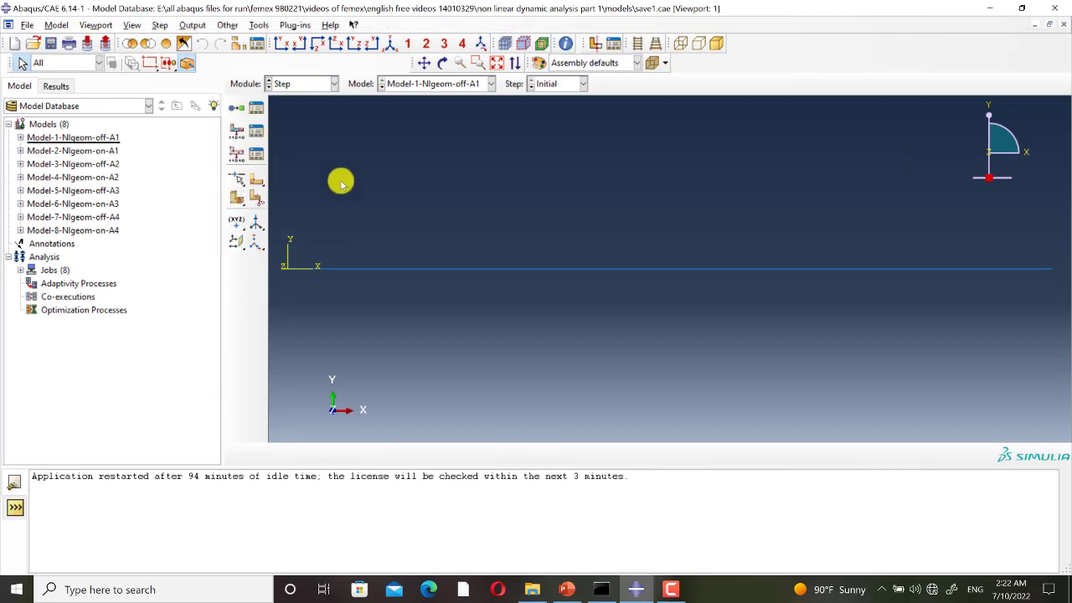
# Review Step-1's basic, incrementation and mass scaling settings: Dynamic Explicit, time period 1, Nlgeom off
pyautogui.click(255, 108)
pyautogui.click(254, 210)
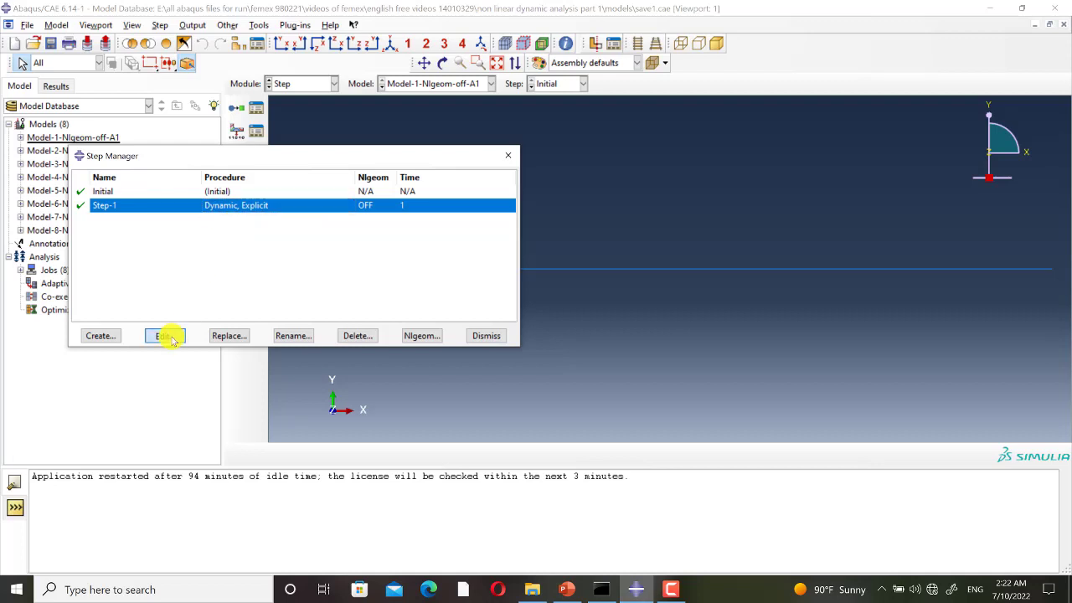
pyautogui.click(165, 336)
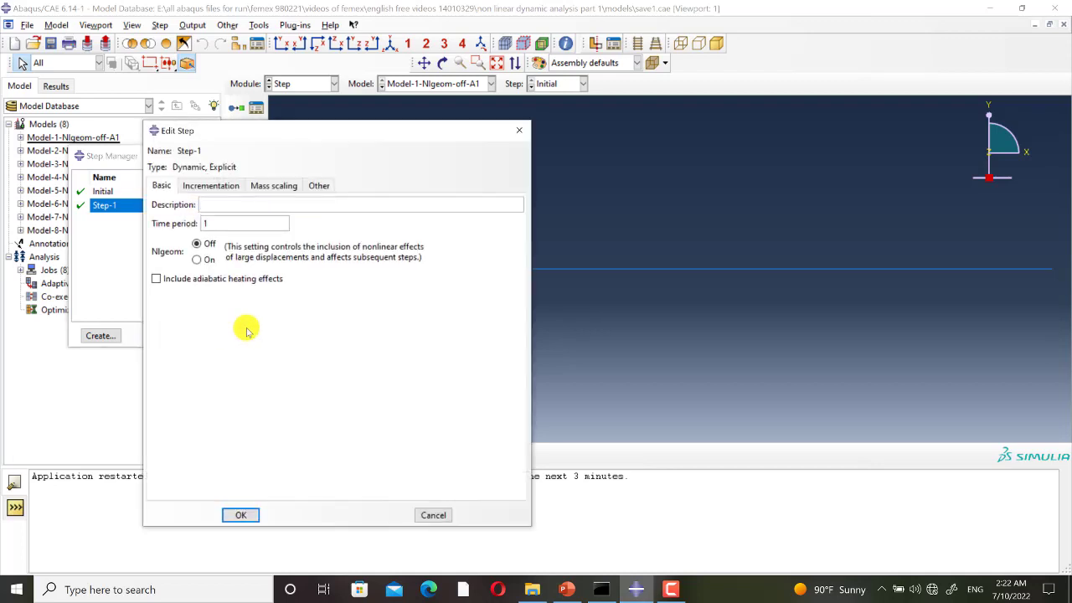
pyautogui.click(211, 185)
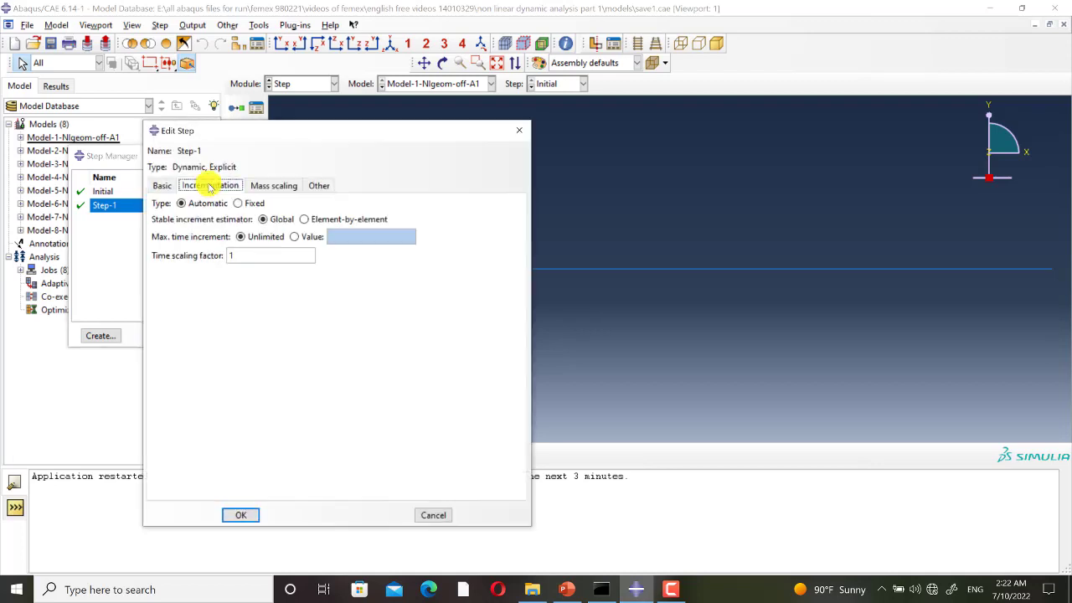
pyautogui.click(266, 188)
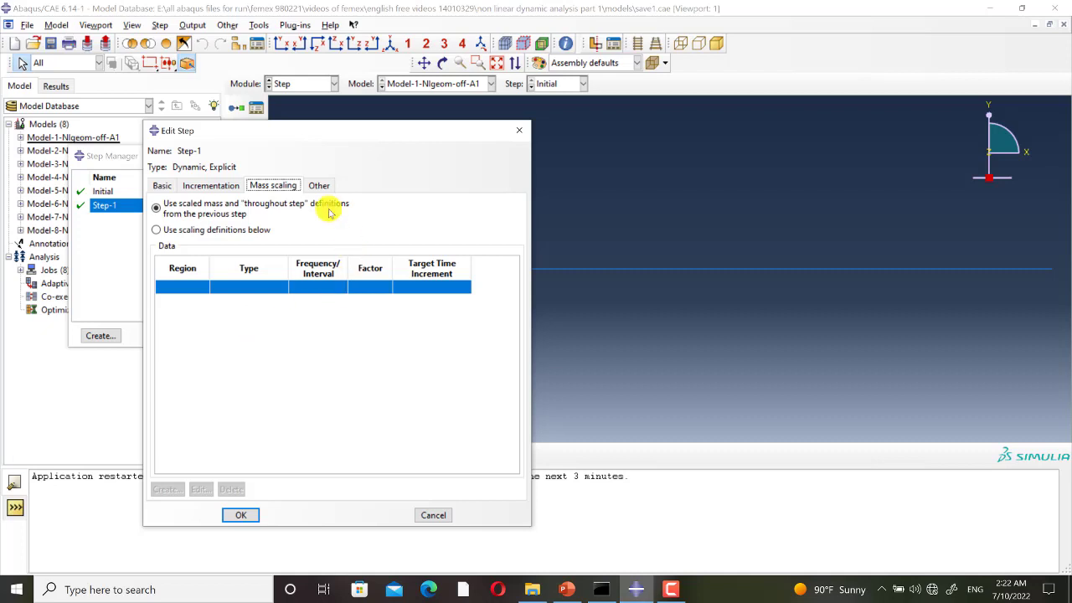
pyautogui.click(319, 185)
pyautogui.click(163, 186)
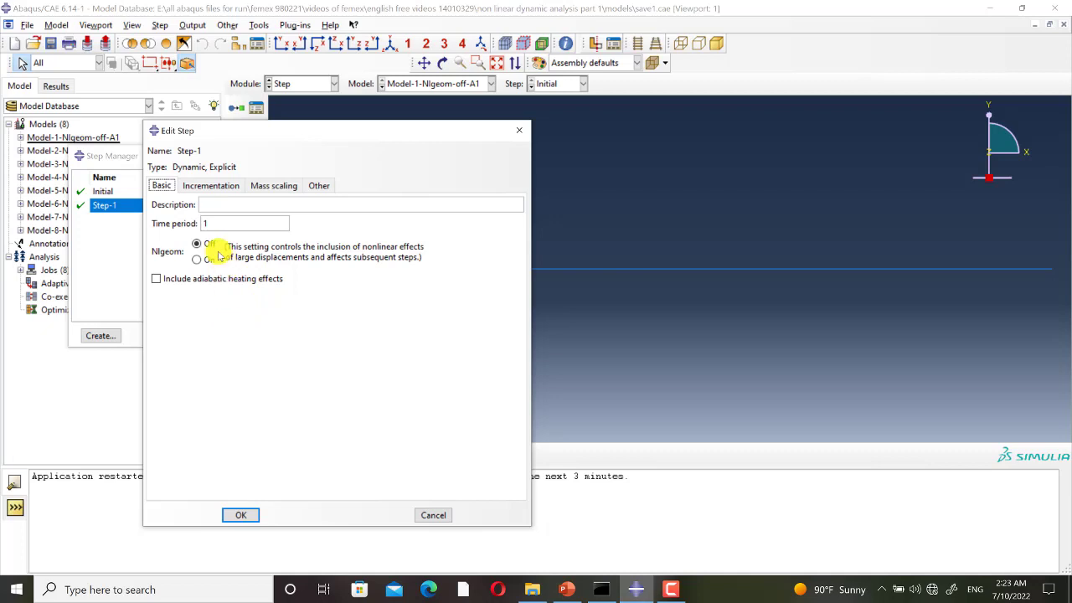
pyautogui.click(245, 515)
pyautogui.click(509, 157)
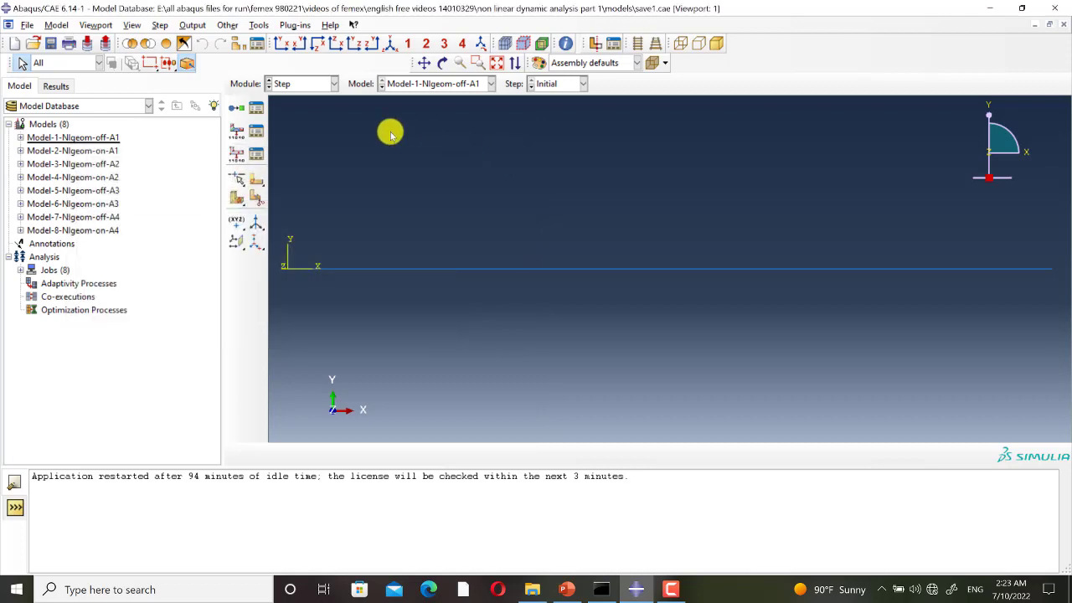
# Review the F-Output-1 field output request
pyautogui.click(257, 133)
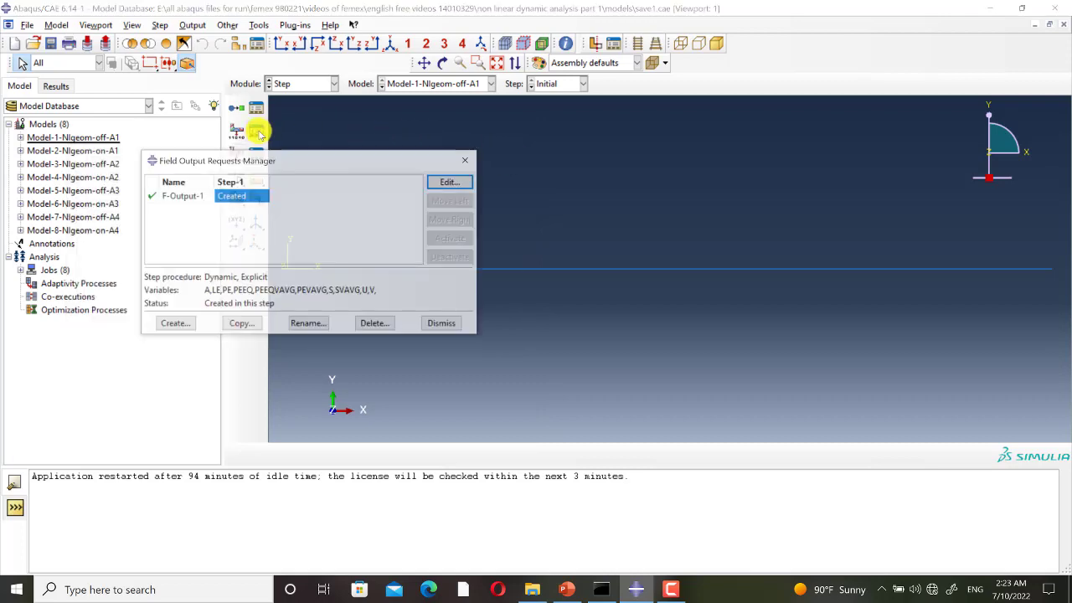
pyautogui.click(446, 184)
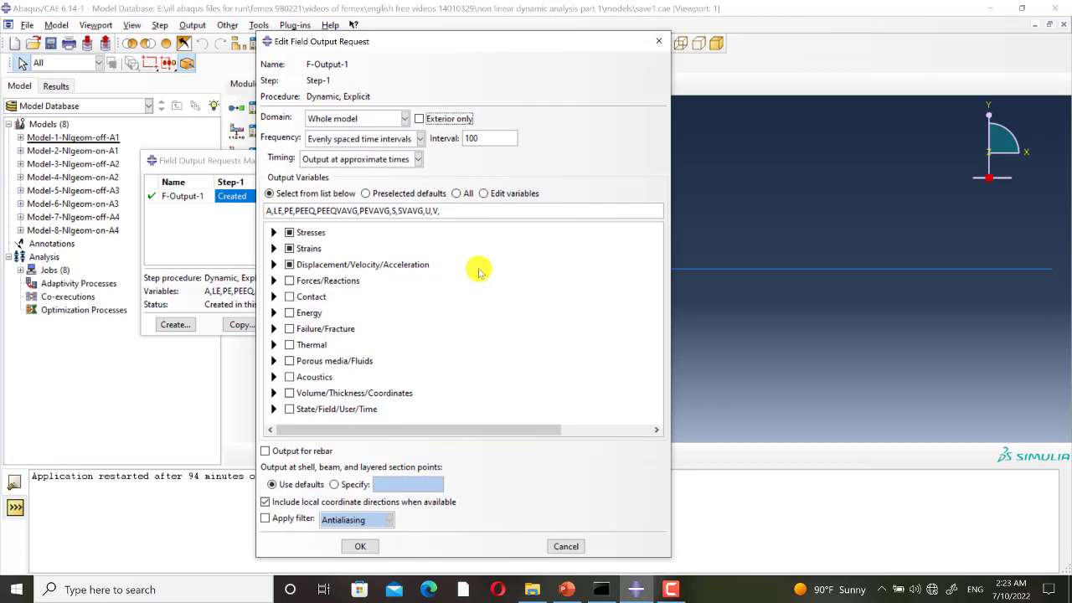
pyautogui.click(362, 544)
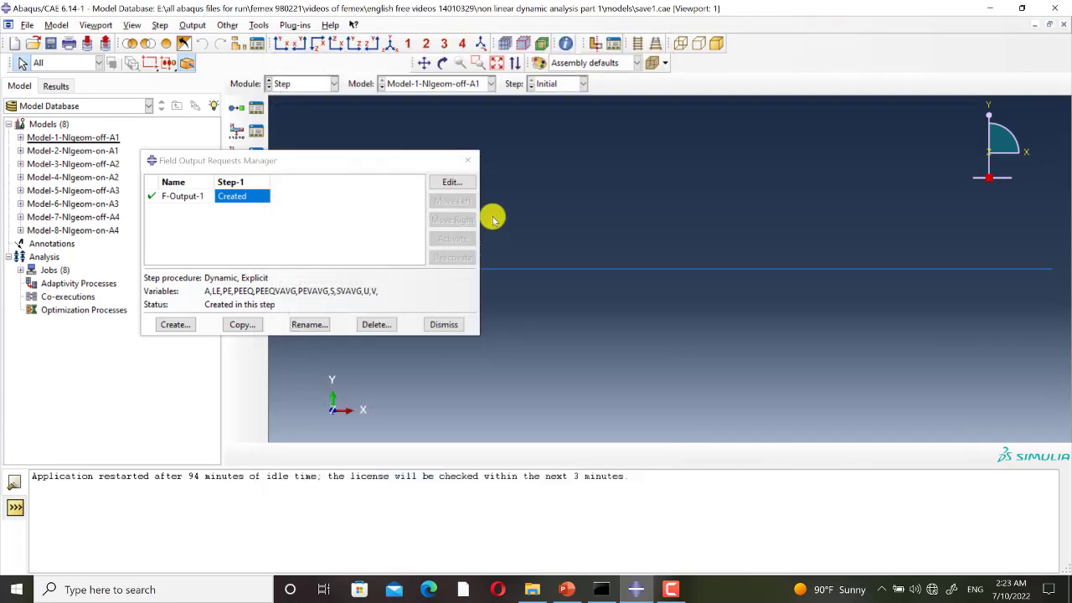
pyautogui.click(472, 160)
# Review H-Output-1 tip displacements and H-Output-2 (RF1, RF2, RM3 at set end), then go to Interaction
pyautogui.click(256, 151)
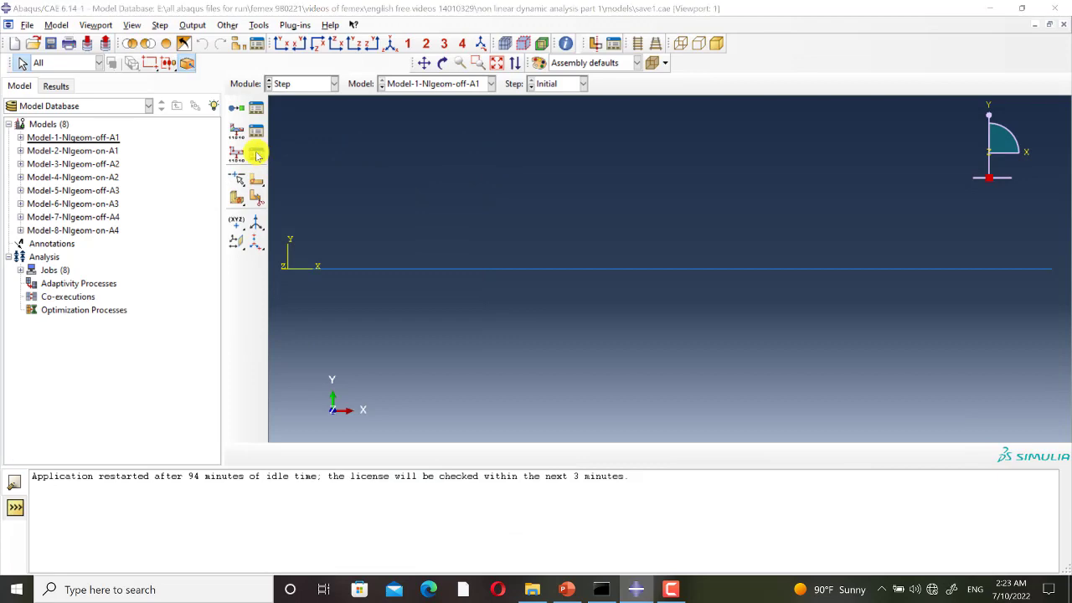
pyautogui.click(426, 203)
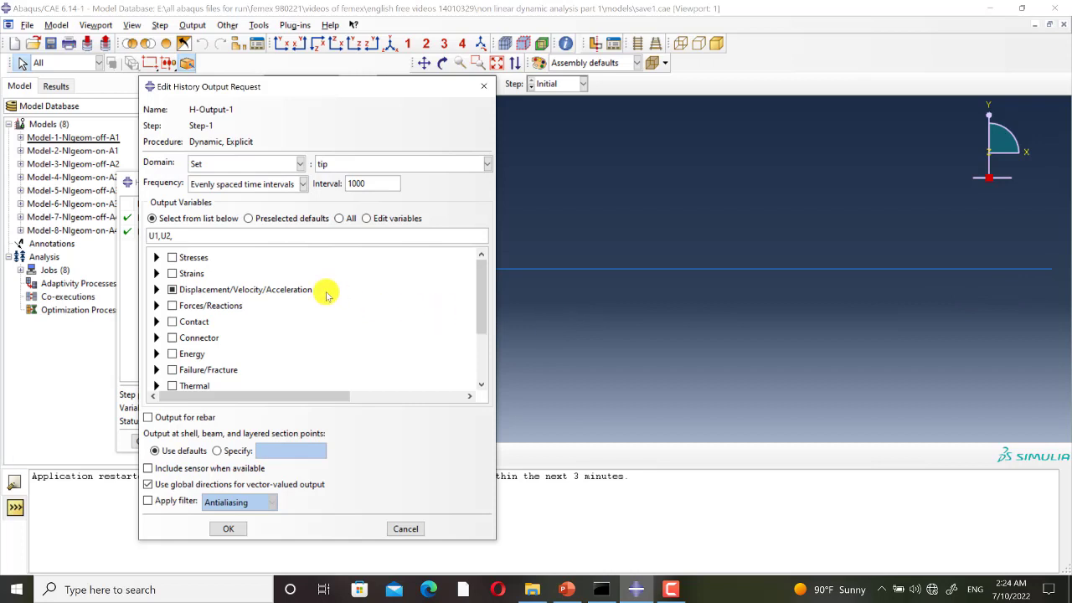
pyautogui.click(228, 529)
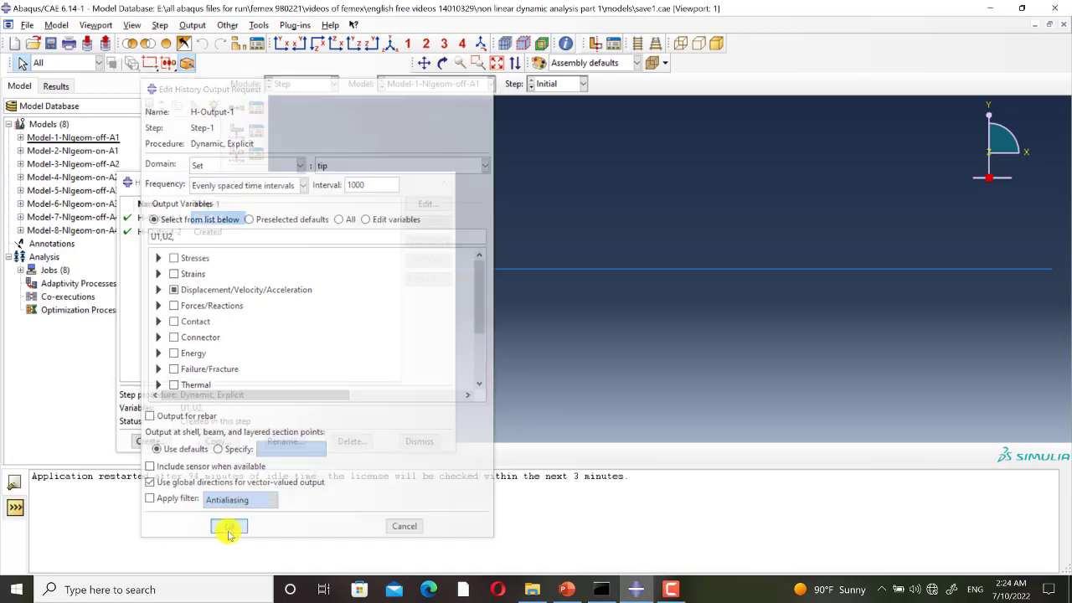
pyautogui.click(212, 232)
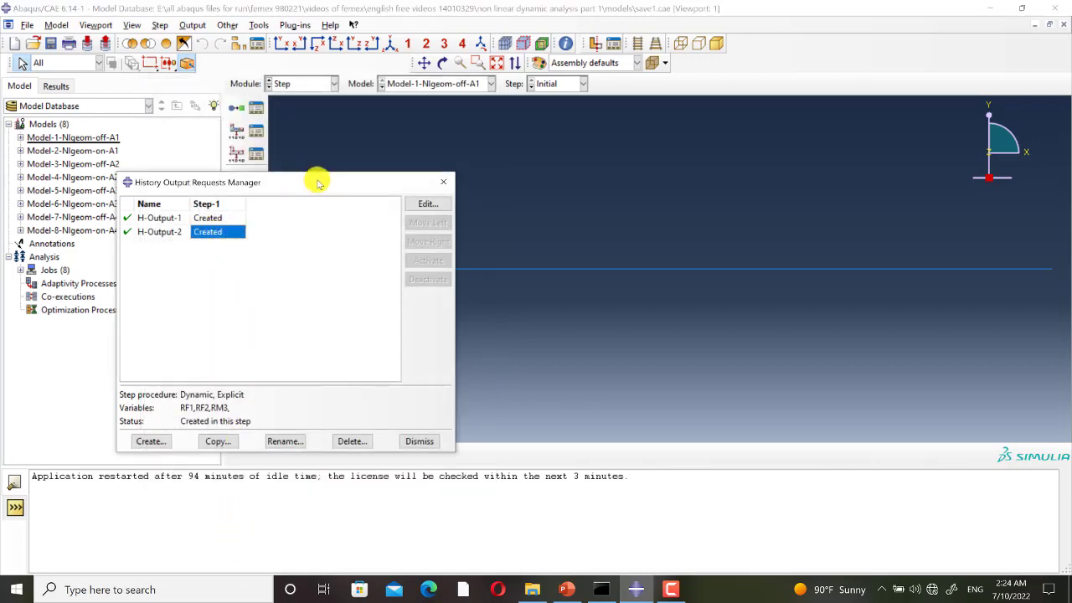
pyautogui.moveTo(318, 183); pyautogui.dragTo(727, 147)
pyautogui.click(837, 167)
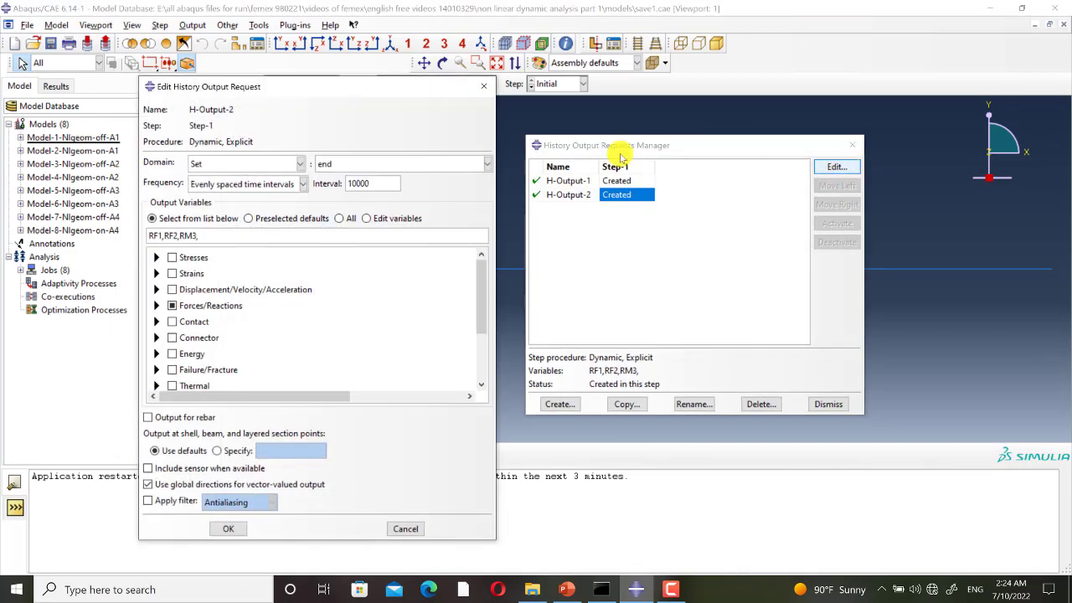
pyautogui.moveTo(400, 90); pyautogui.dragTo(747, 101)
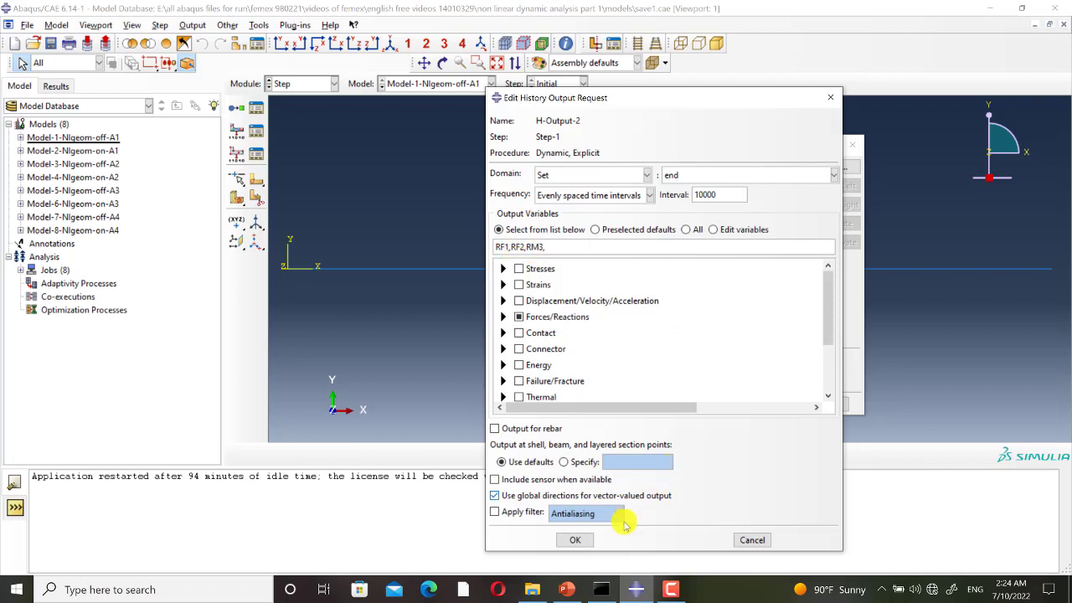
pyautogui.click(574, 540)
pyautogui.click(852, 145)
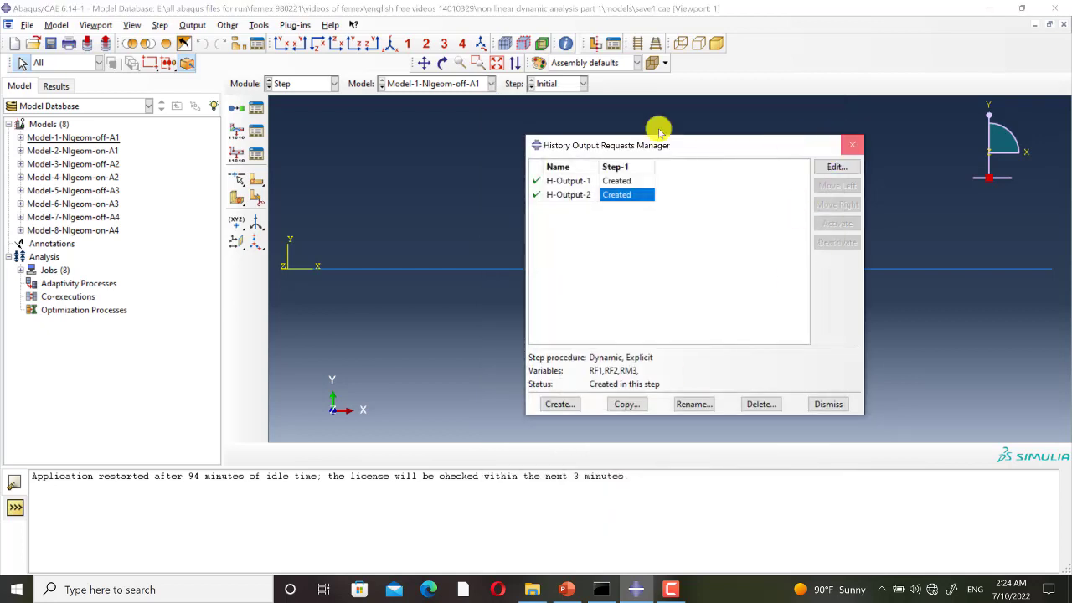
pyautogui.click(307, 84)
pyautogui.click(295, 151)
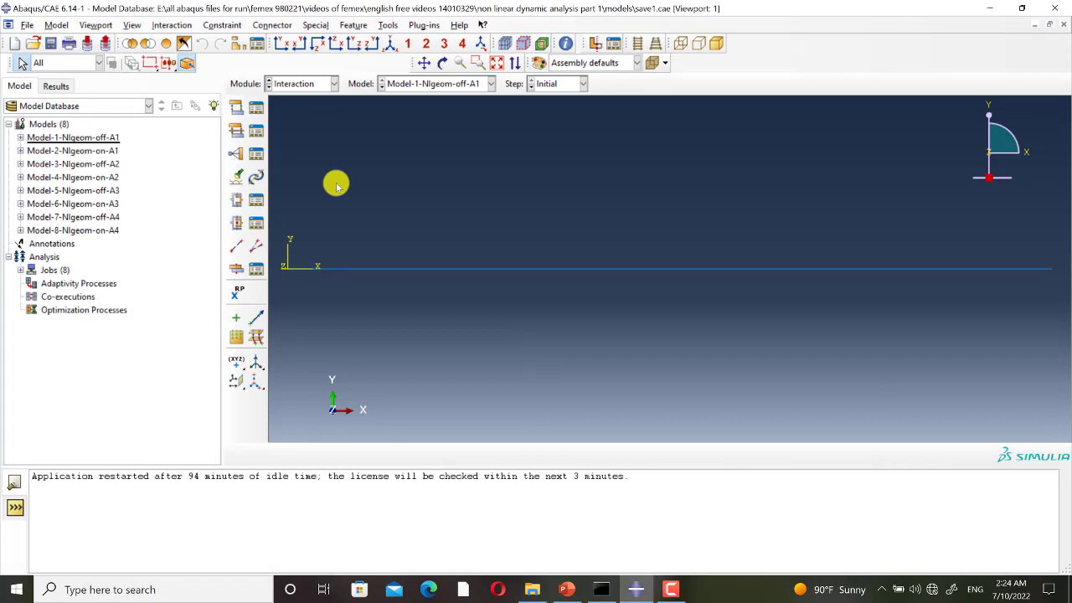
pyautogui.click(307, 83)
pyautogui.click(303, 165)
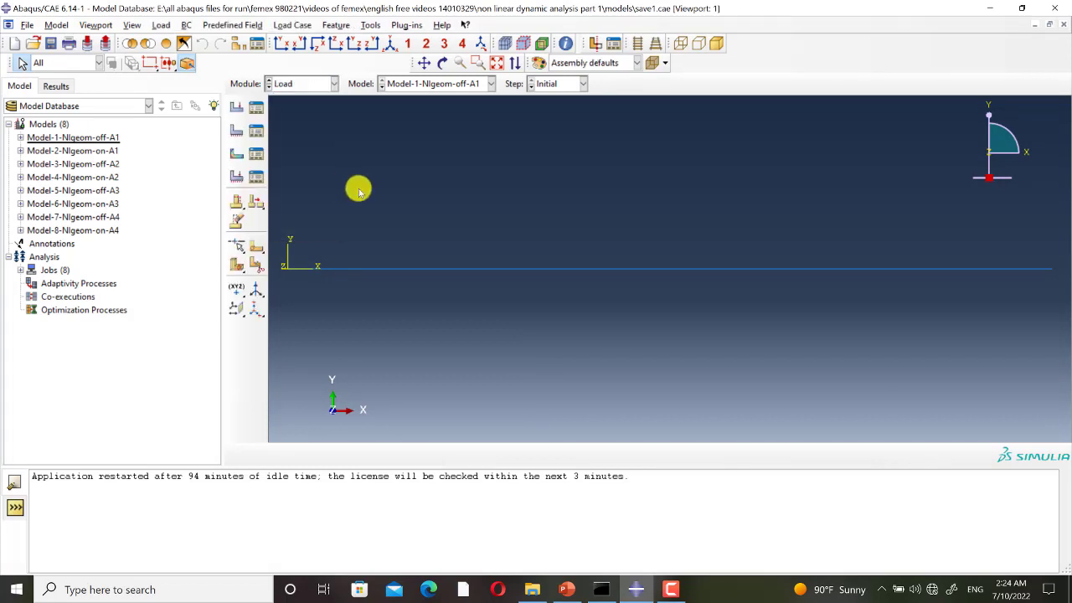
pyautogui.click(257, 110)
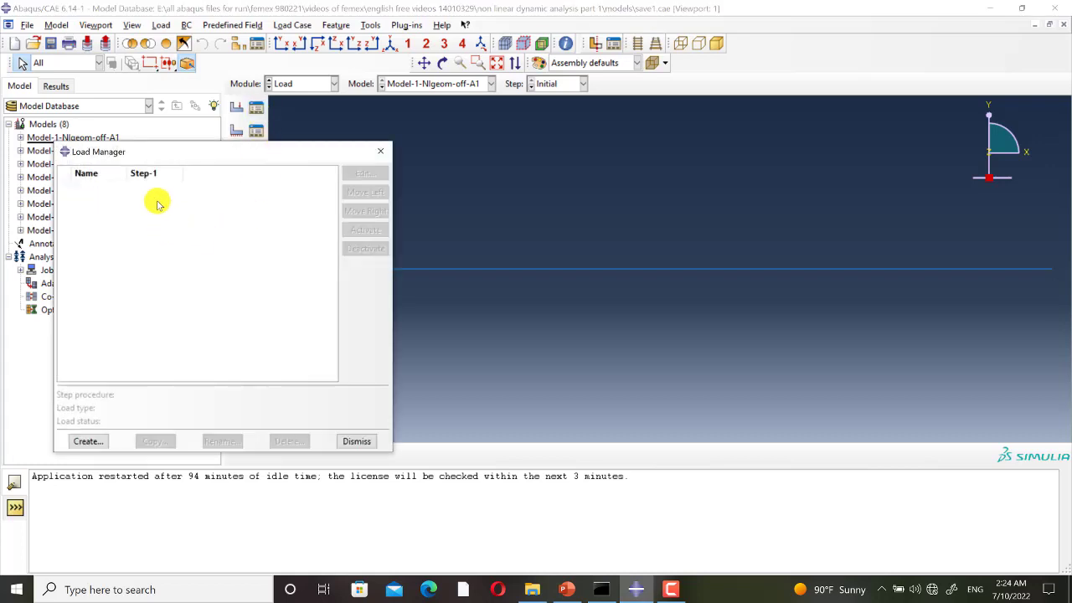
pyautogui.click(380, 151)
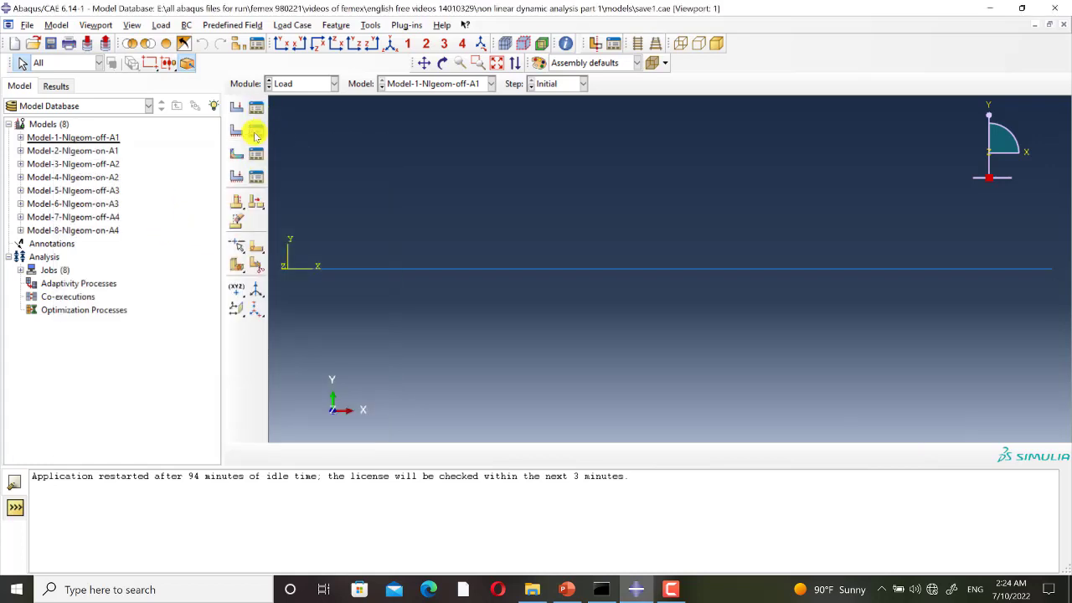
pyautogui.click(255, 131)
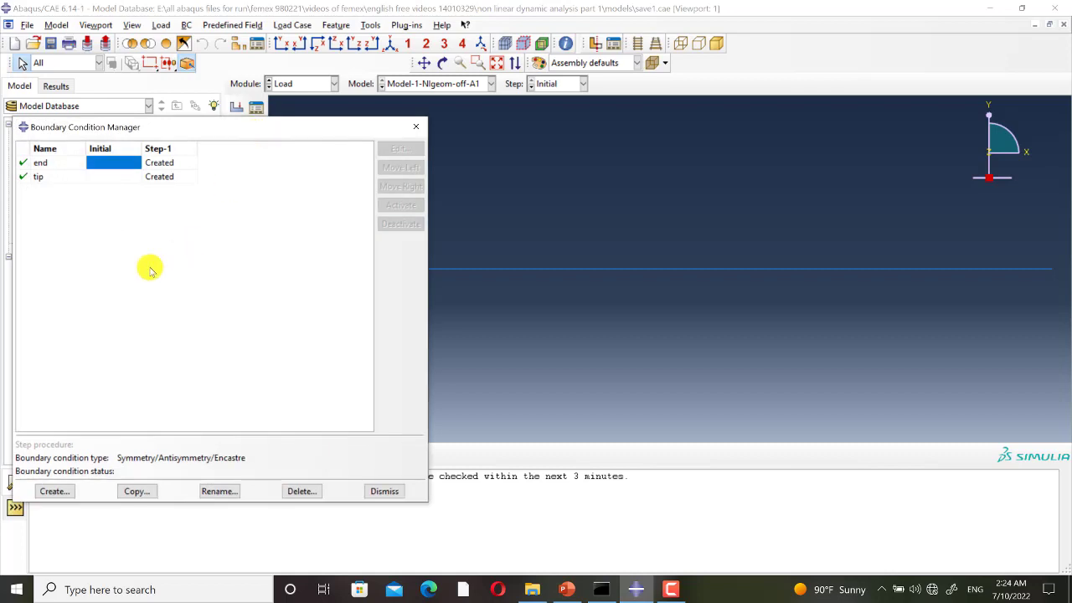
pyautogui.moveTo(307, 132); pyautogui.dragTo(756, 123)
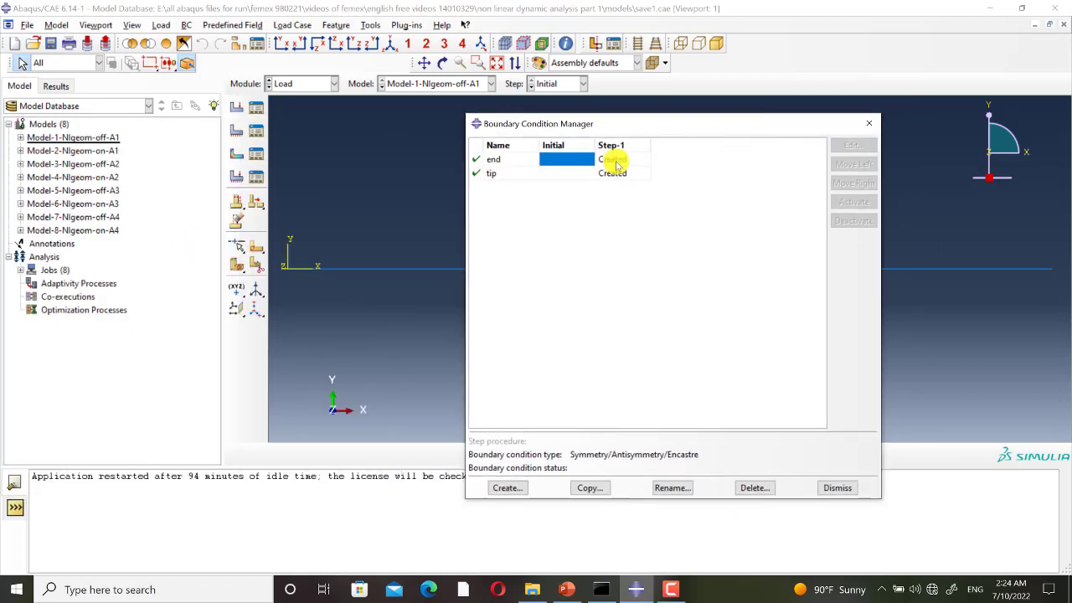
pyautogui.click(614, 159)
pyautogui.click(851, 146)
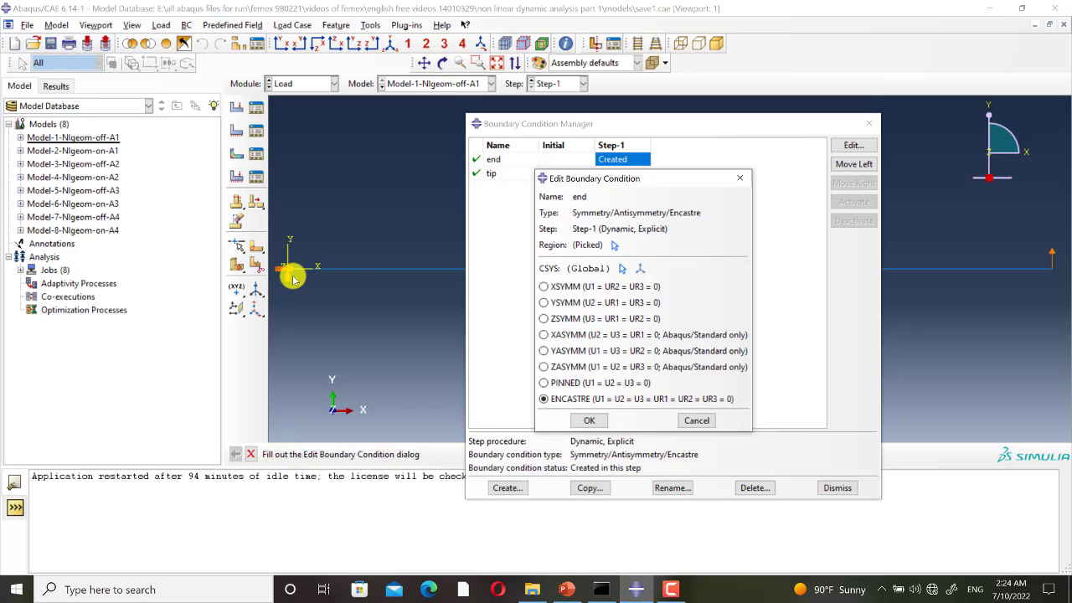
pyautogui.click(589, 420)
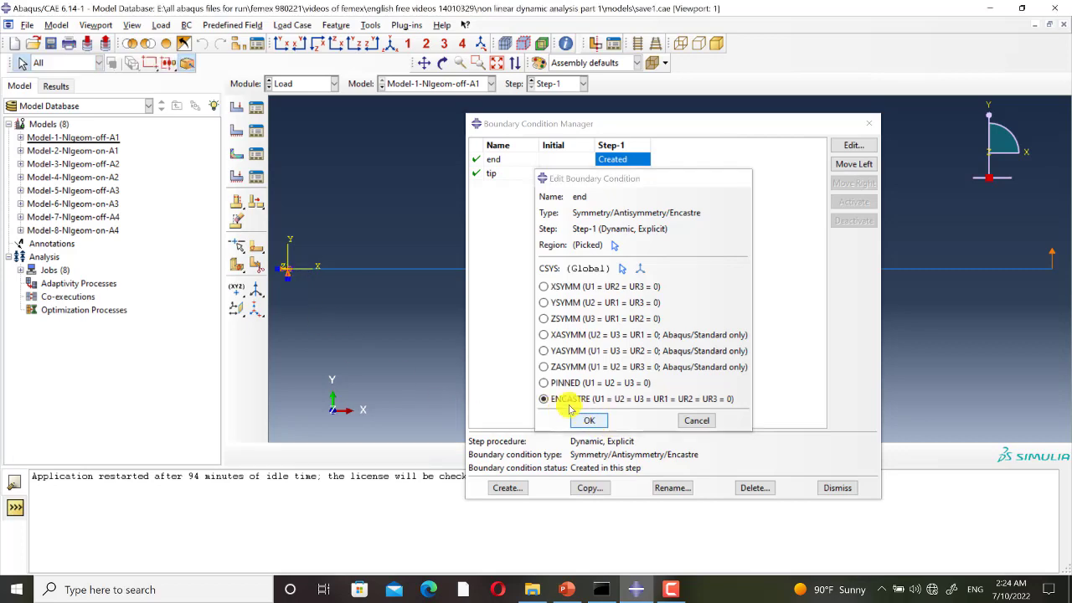
pyautogui.moveTo(641, 132); pyautogui.dragTo(390, 134)
pyautogui.click(402, 184)
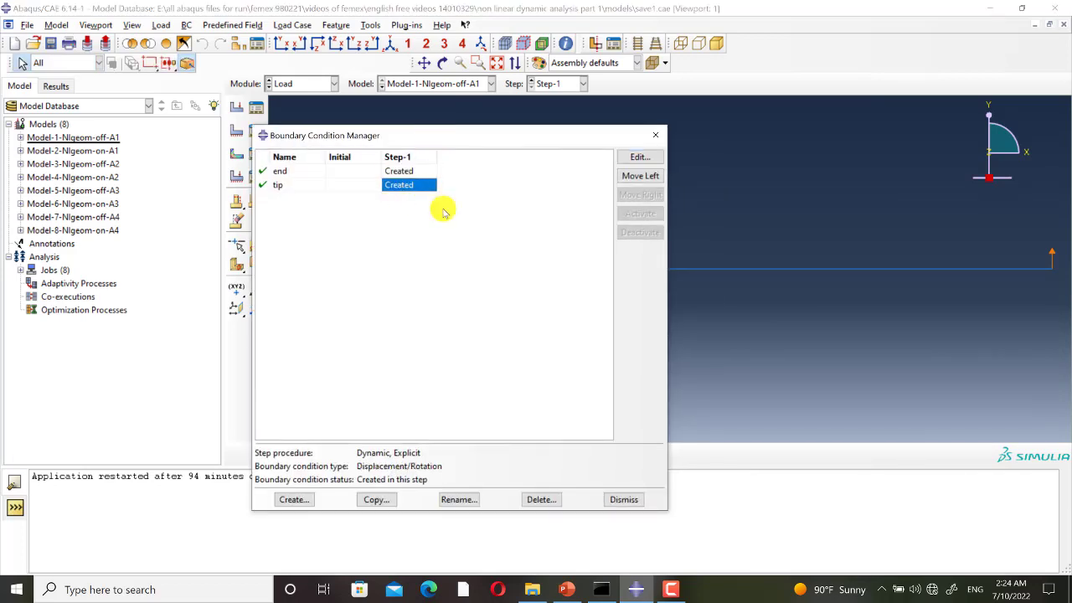
pyautogui.click(640, 156)
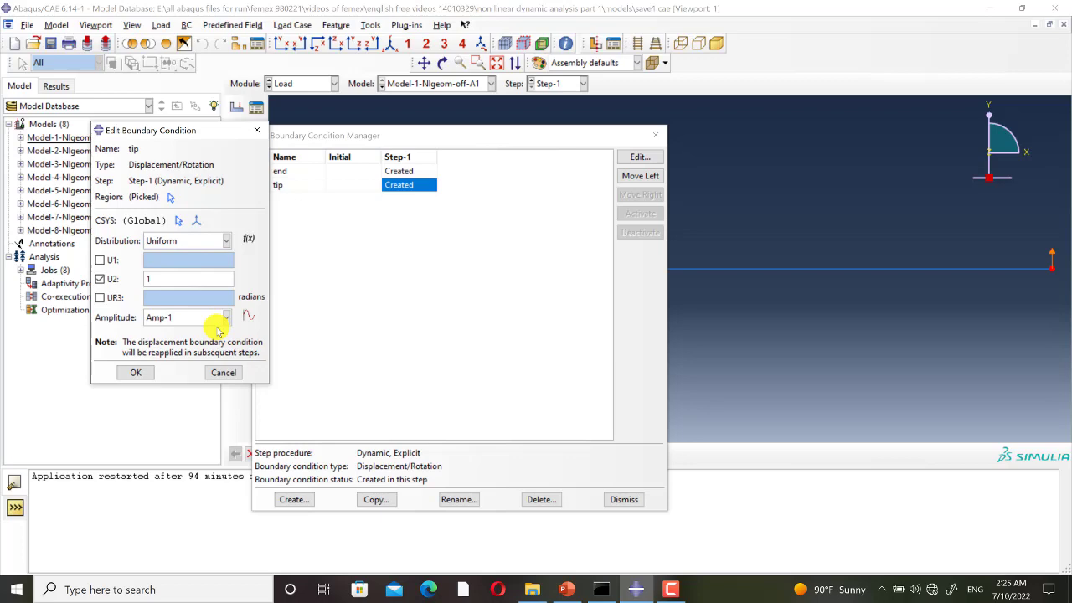
pyautogui.click(257, 130)
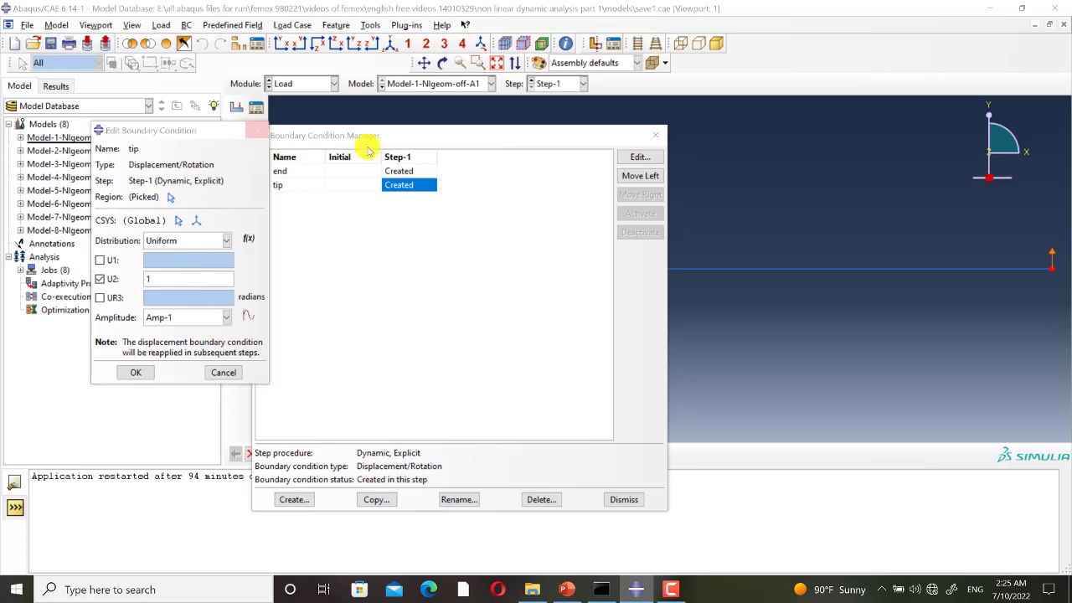
pyautogui.click(655, 135)
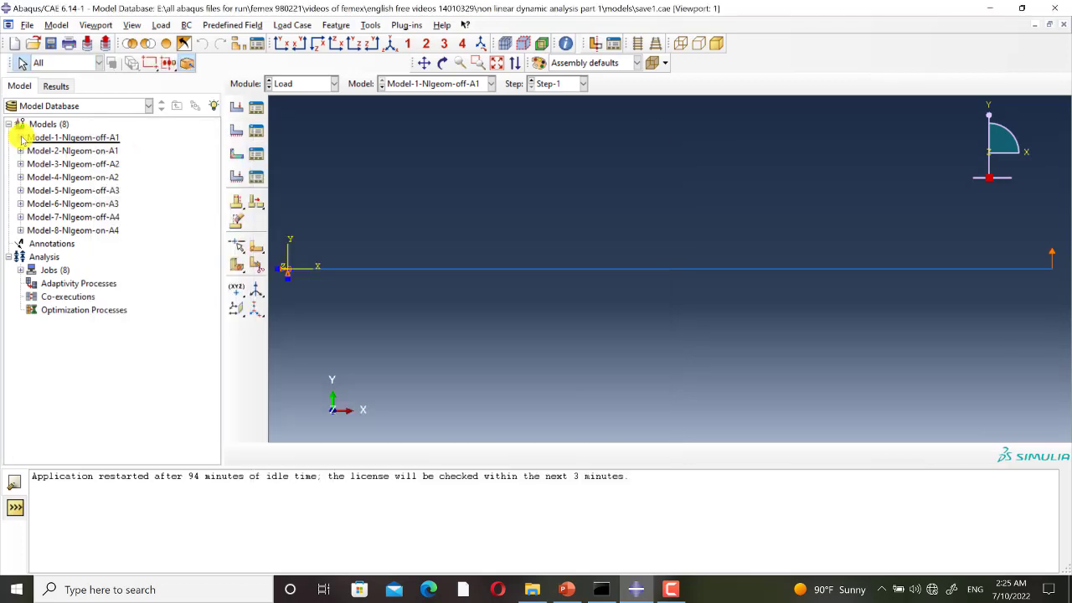
# Change Amp-1's circular frequency to 62.832 by appending 2, checking its amplitude table
pyautogui.click(20, 137)
pyautogui.scroll(-3, 84, 260)
pyautogui.click(32, 269)
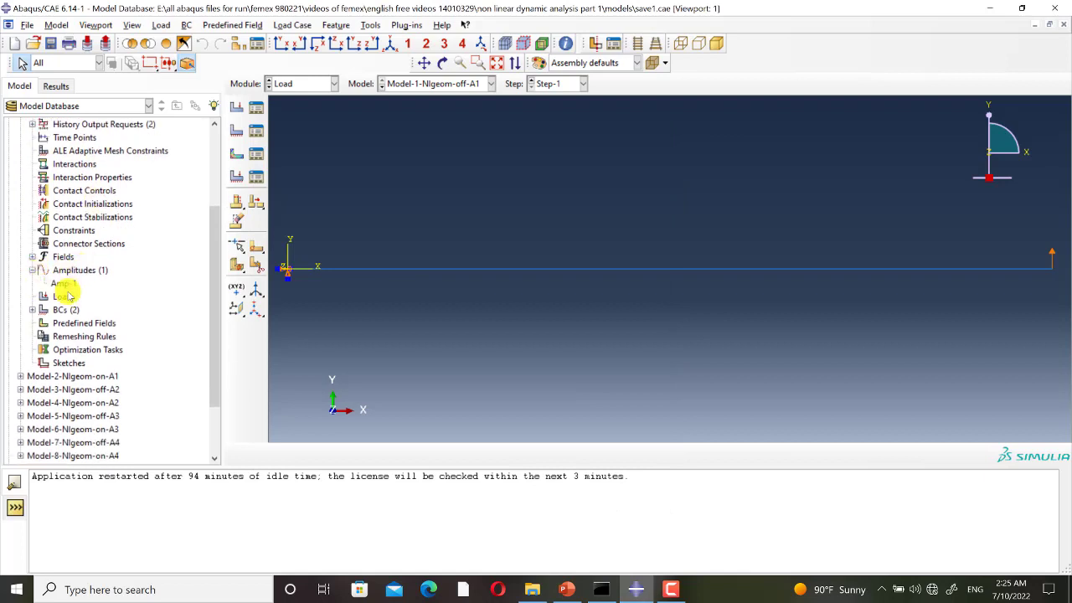
pyautogui.doubleClick(66, 284)
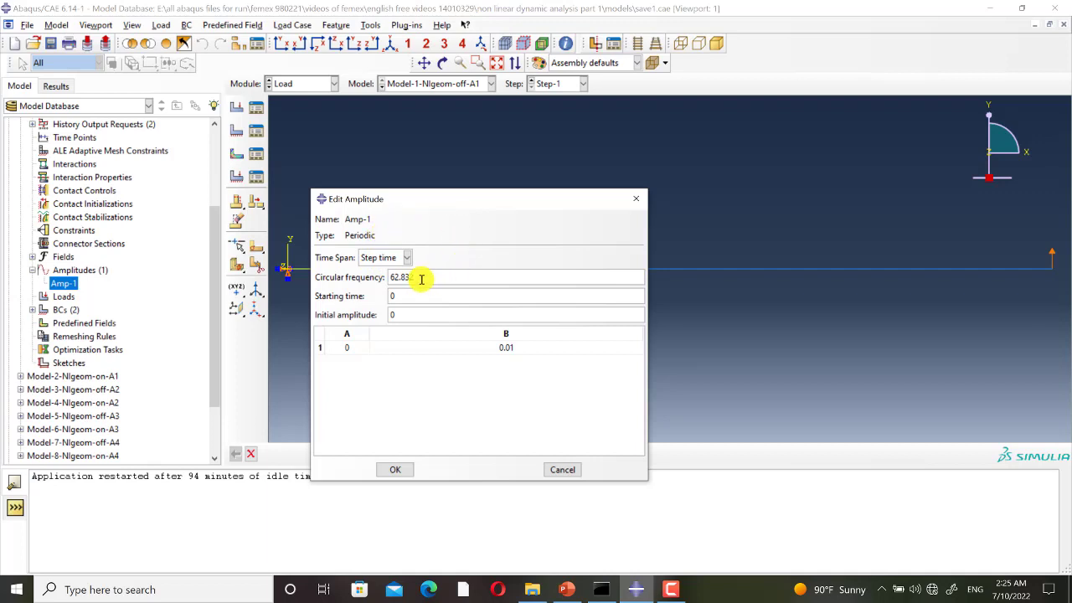
pyautogui.write('2')
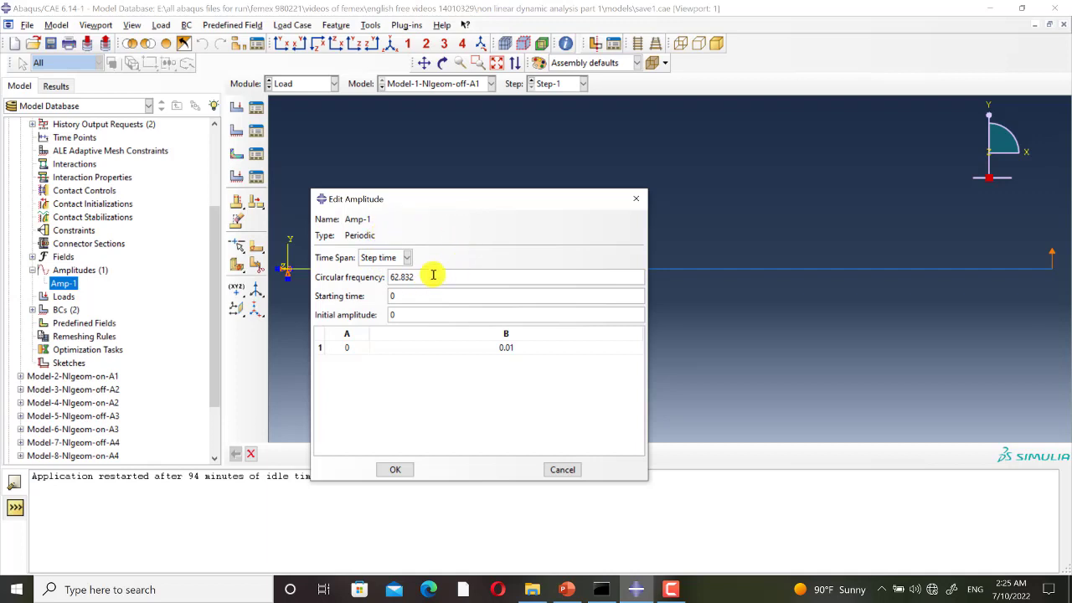
pyautogui.doubleClick(400, 315)
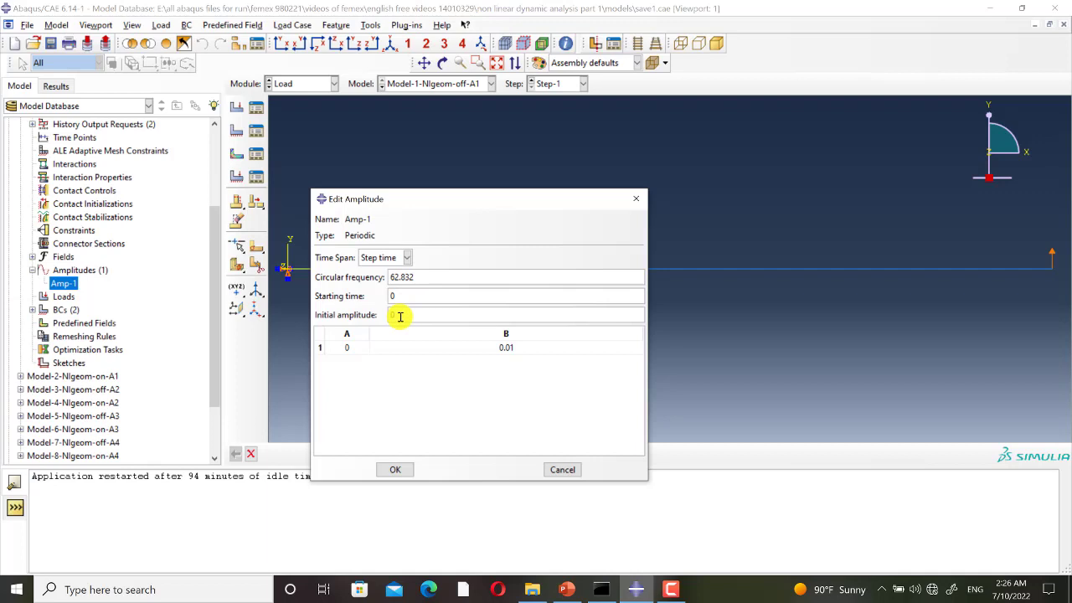
pyautogui.click(357, 336)
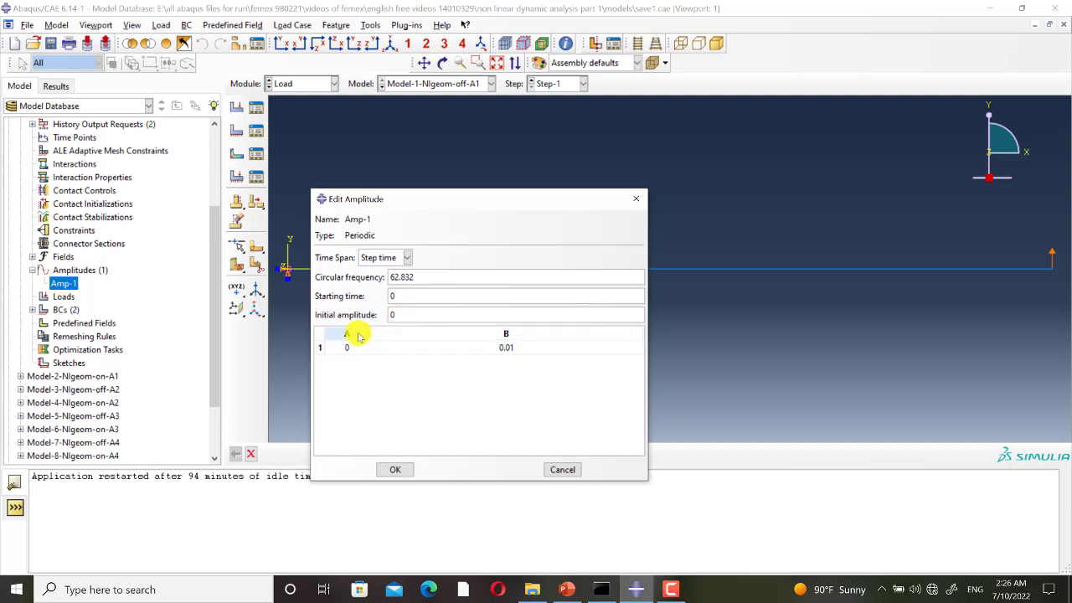
pyautogui.click(435, 335)
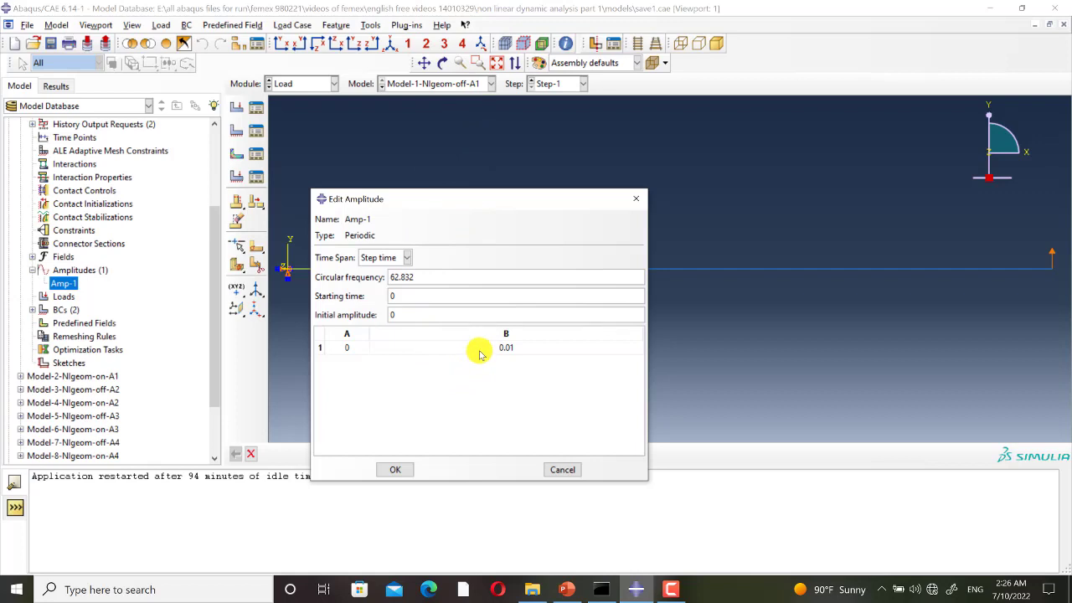
pyautogui.click(409, 470)
# Re-accept the tip boundary condition with U2 = 1
pyautogui.click(256, 132)
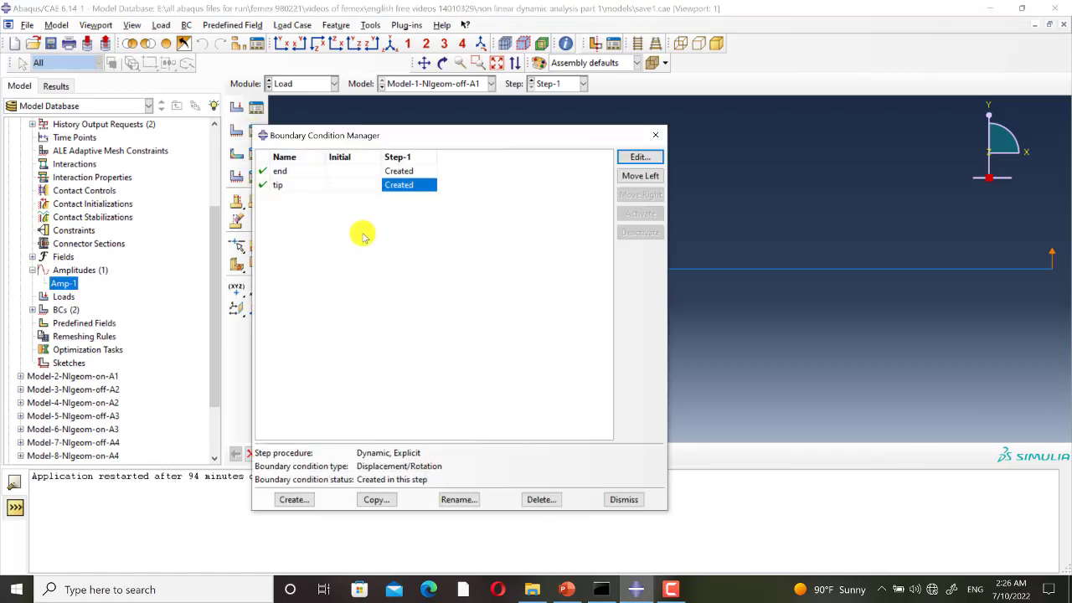
pyautogui.click(638, 157)
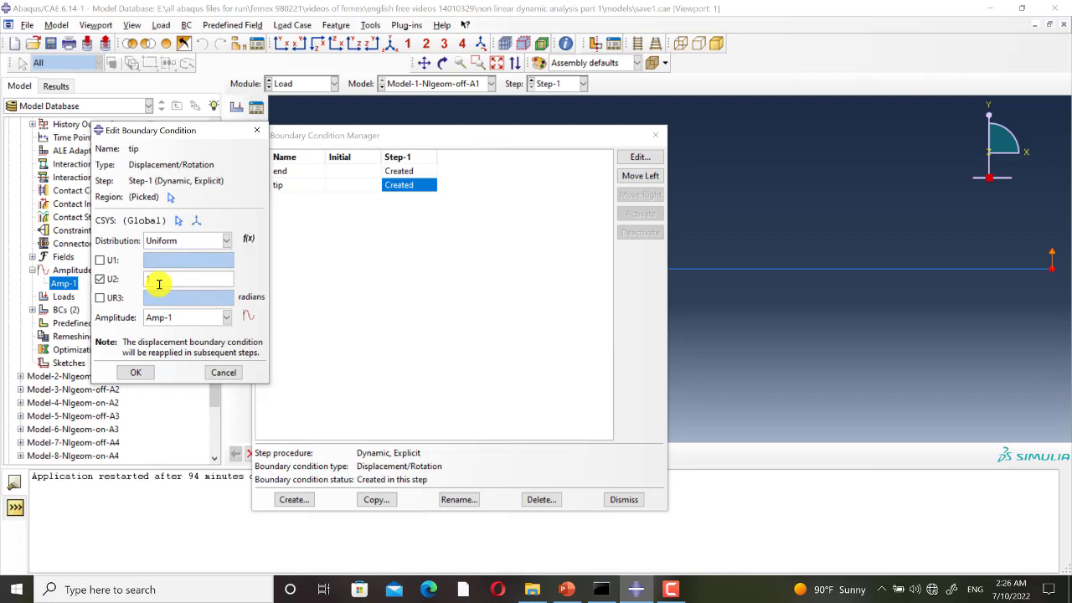
pyautogui.click(136, 372)
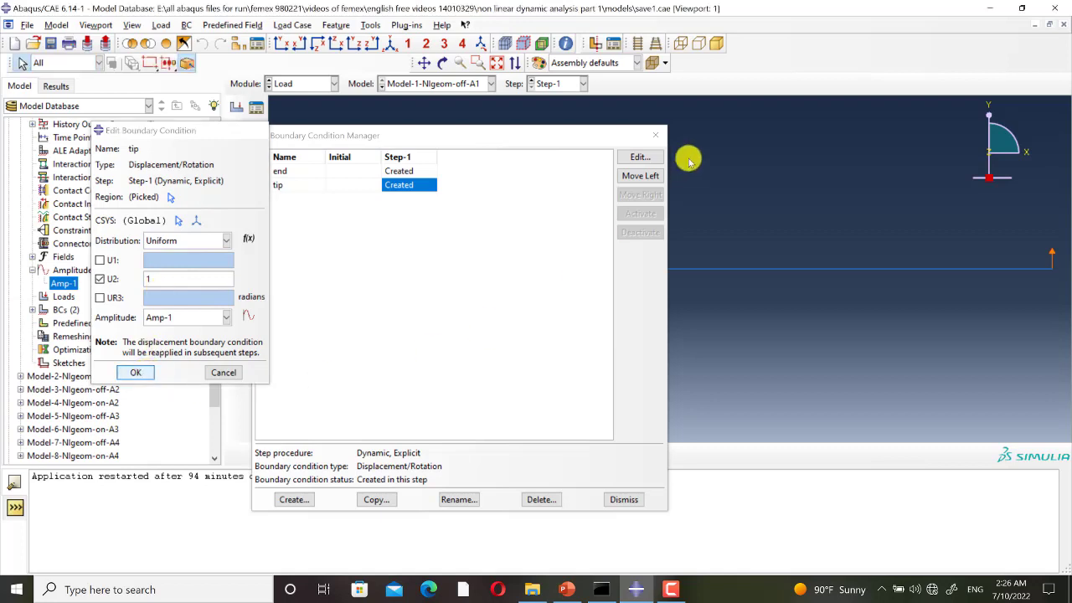
pyautogui.click(655, 134)
pyautogui.click(272, 88)
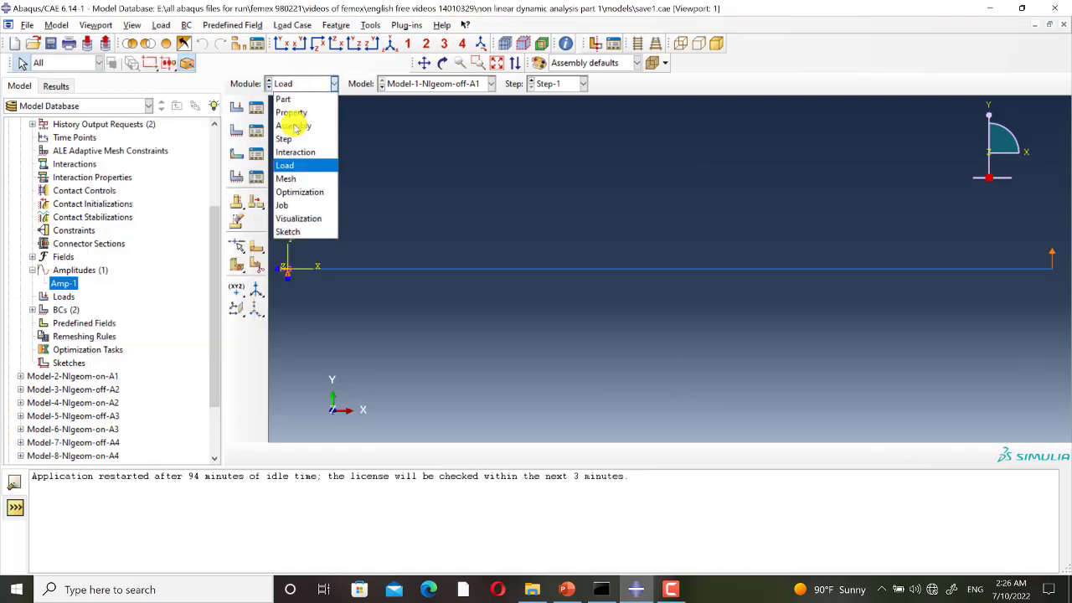
# In the Mesh module on Part 'beam', view the 0.05 global seed size, leaving it unchanged
pyautogui.click(292, 173)
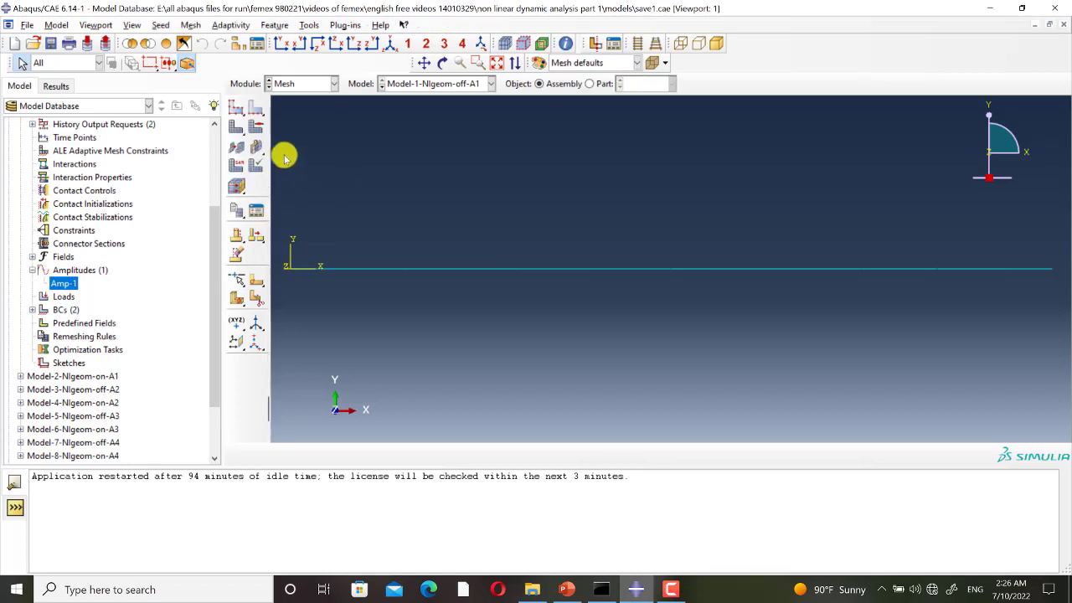
pyautogui.click(589, 84)
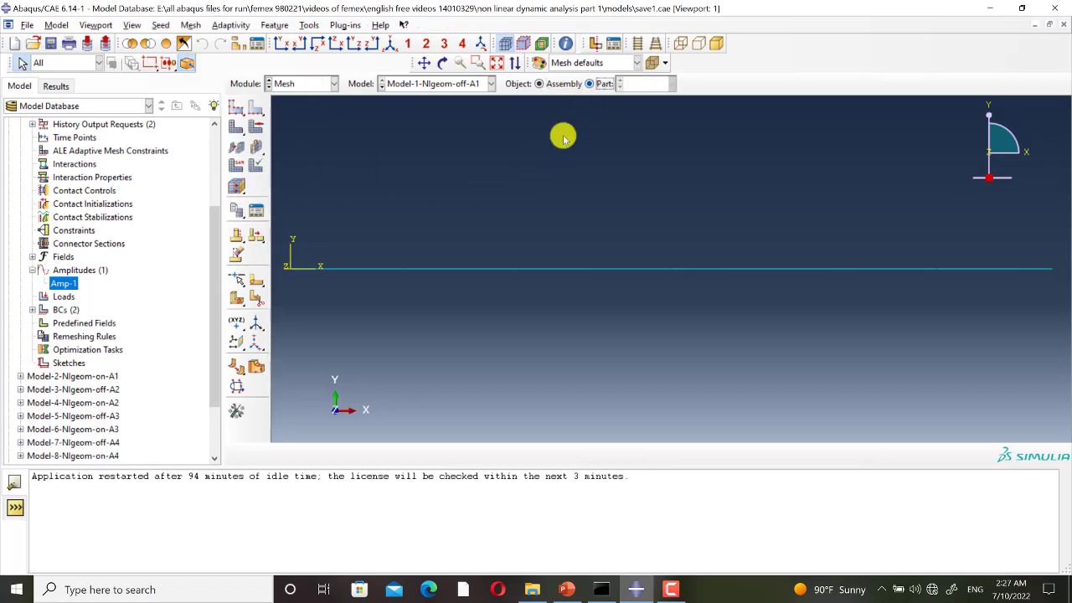
pyautogui.click(236, 109)
pyautogui.moveTo(555, 311); pyautogui.dragTo(505, 318)
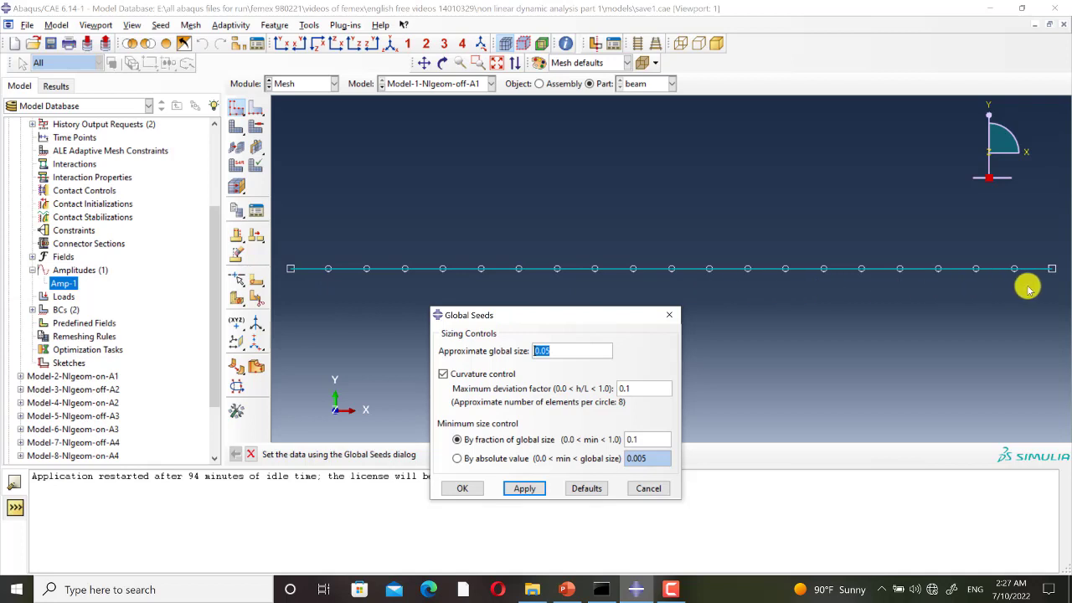
pyautogui.click(668, 315)
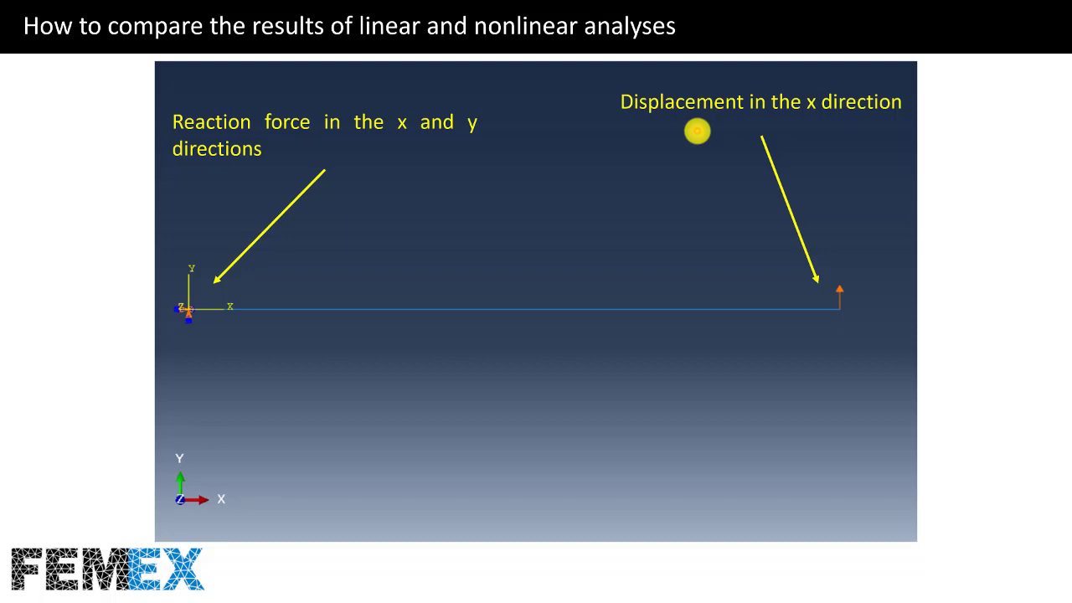
# Advance to the slide comparing end-of-analysis Mises stress for A = 0.2, Nlgeom off versus on
pyautogui.press('Right')
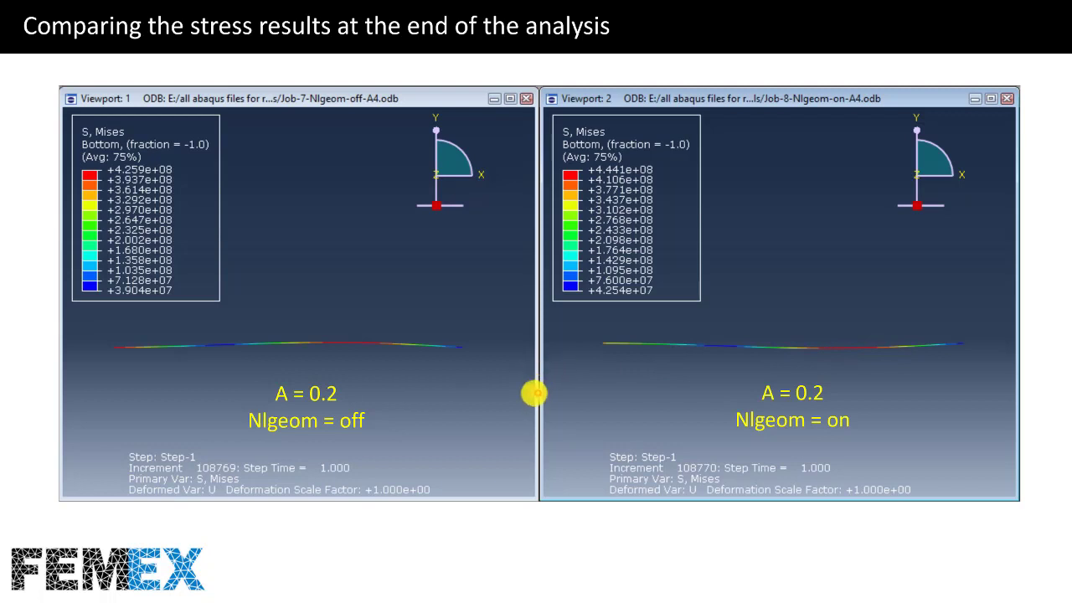
# Go past the stress viewports to the X reaction-force comparison slide for A = 0.2
pyautogui.click(444, 376)
pyautogui.click(373, 350)
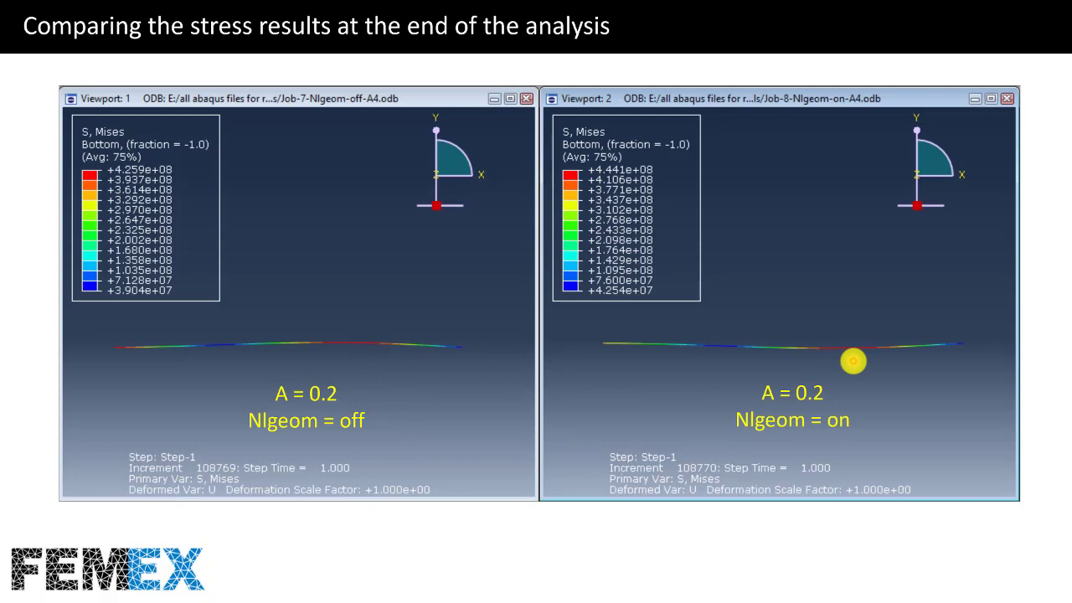
pyautogui.press('Right')
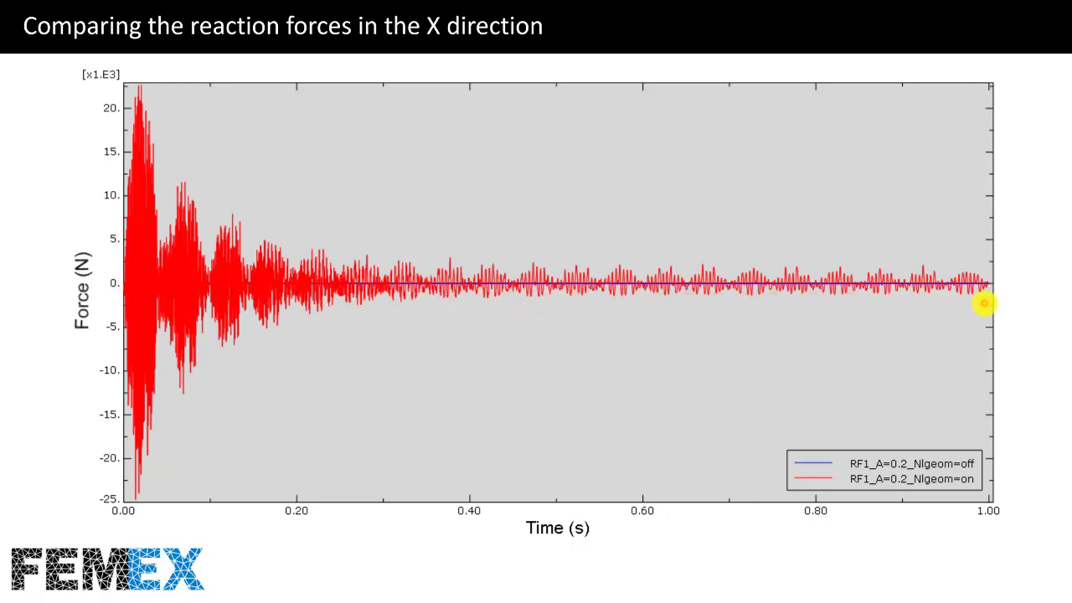
# Advance to the tip X-displacement comparison slide, then return to Abaqus/CAE
pyautogui.press('Right')
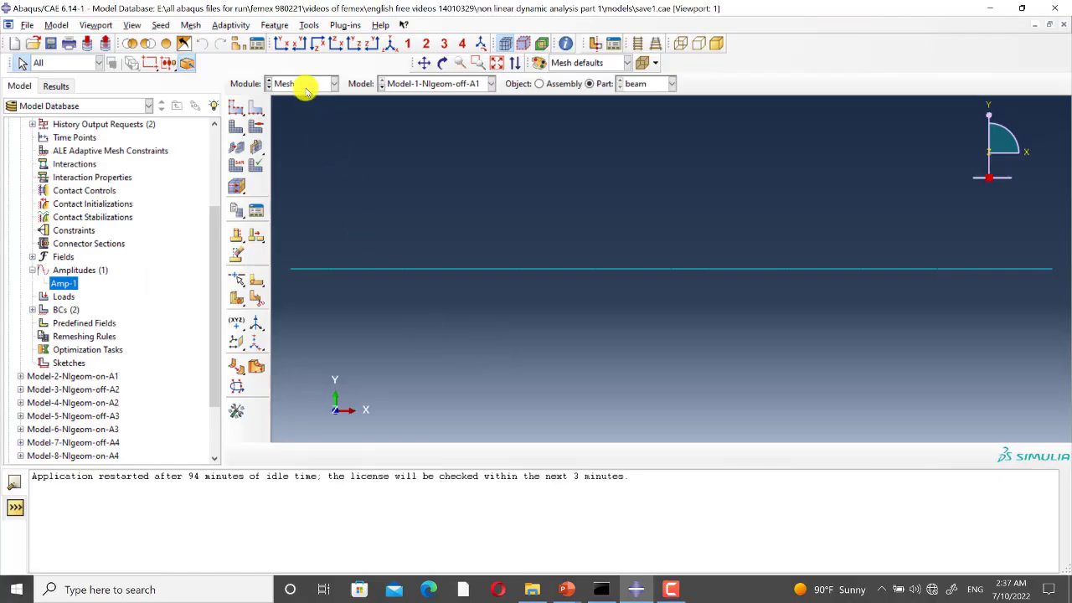
pyautogui.click(312, 84)
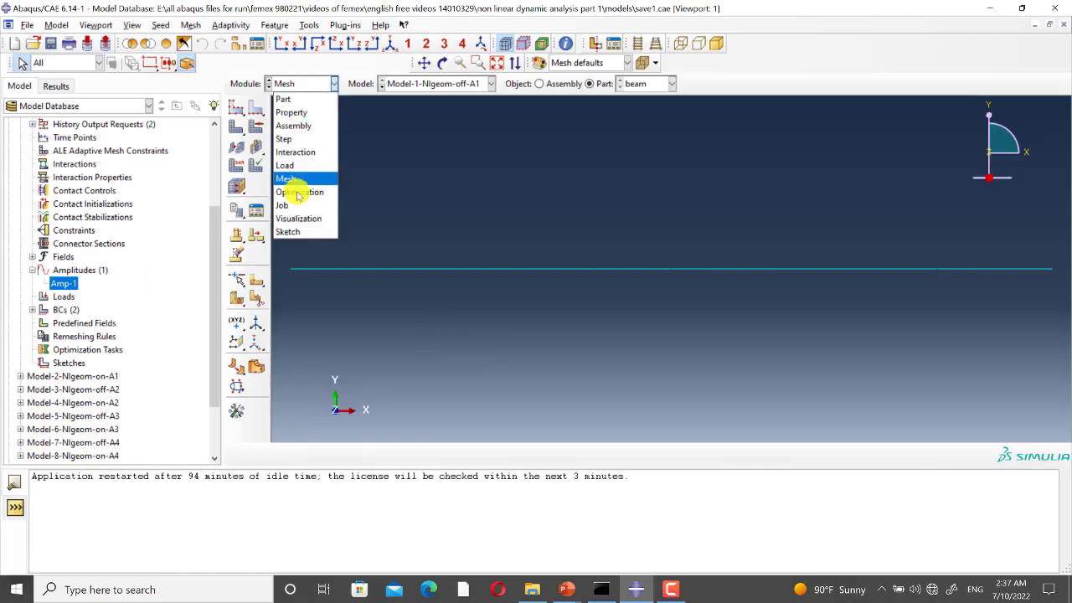
# In Visualization, open all eight job ODBs, Job-1-Nlgeom-off-A1.odb through Job-8
pyautogui.click(295, 217)
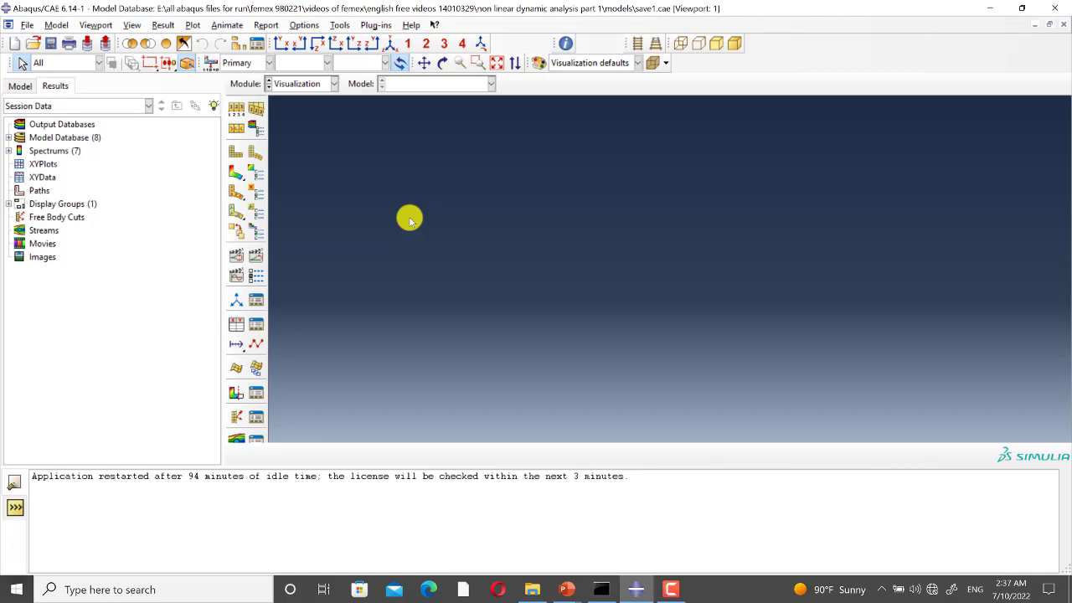
pyautogui.click(34, 44)
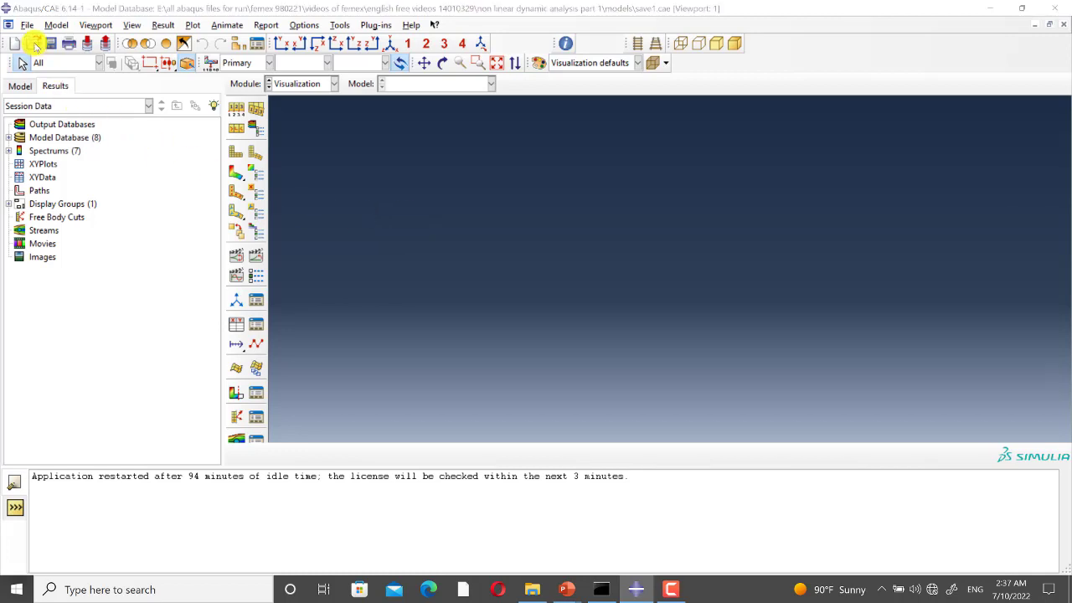
pyautogui.click(469, 241)
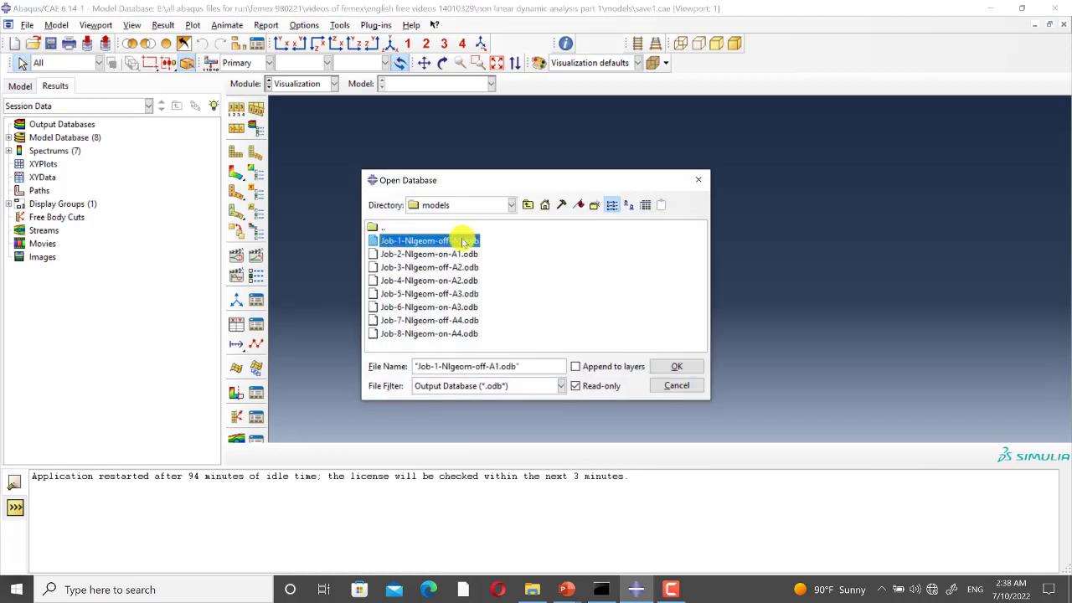
pyautogui.keyDown('shift'); pyautogui.click(469, 333); pyautogui.keyUp('shift')
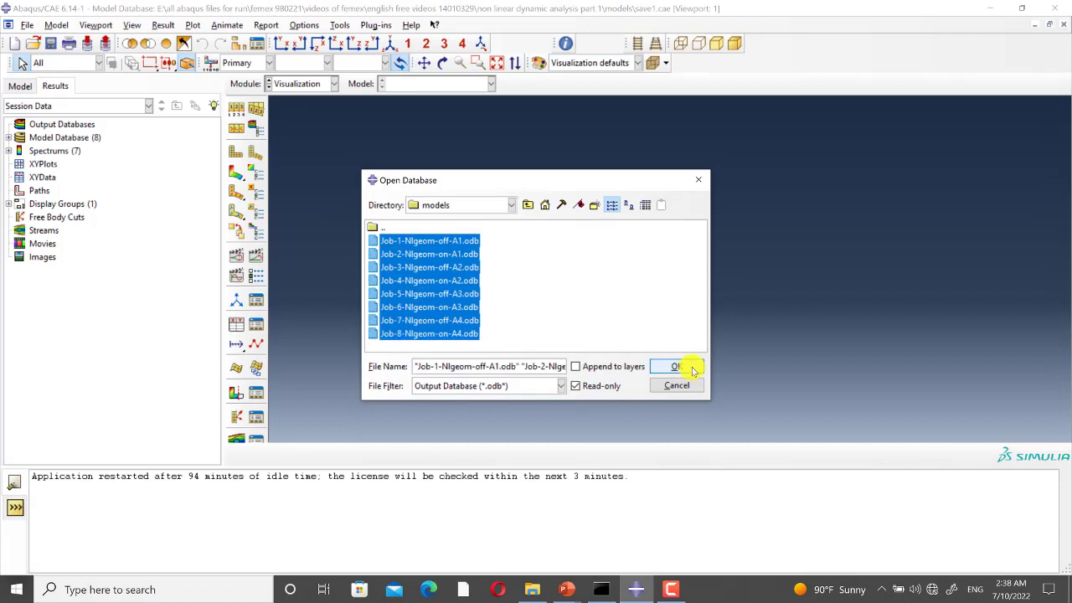
pyautogui.click(691, 369)
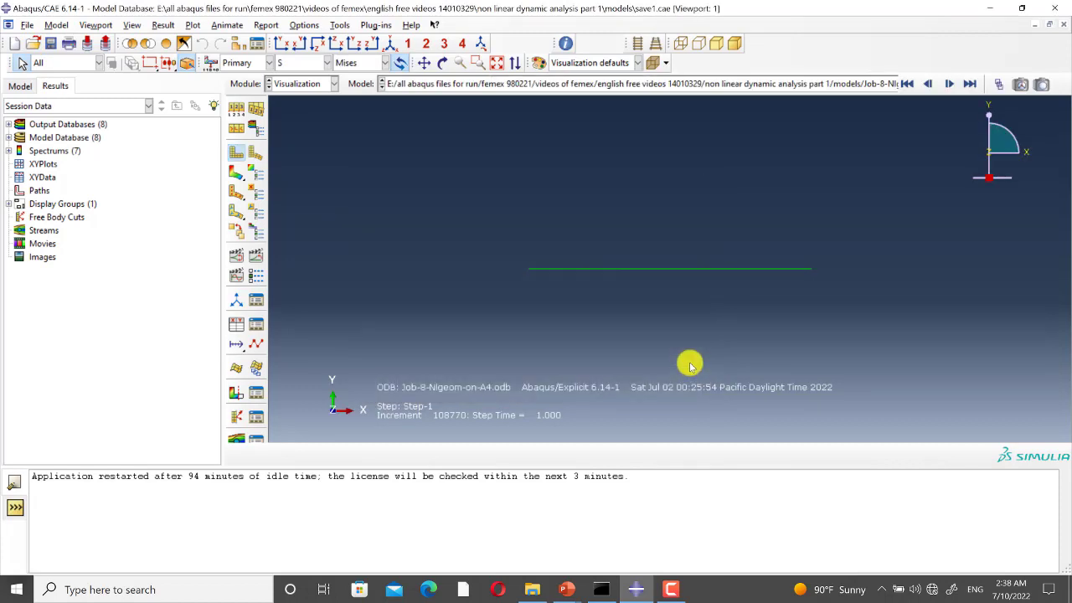
# Show Mises contours on the deformed beam for Job-8-Nlgeom-on-A4.odb, peaking at 4.441e+08
pyautogui.click(238, 173)
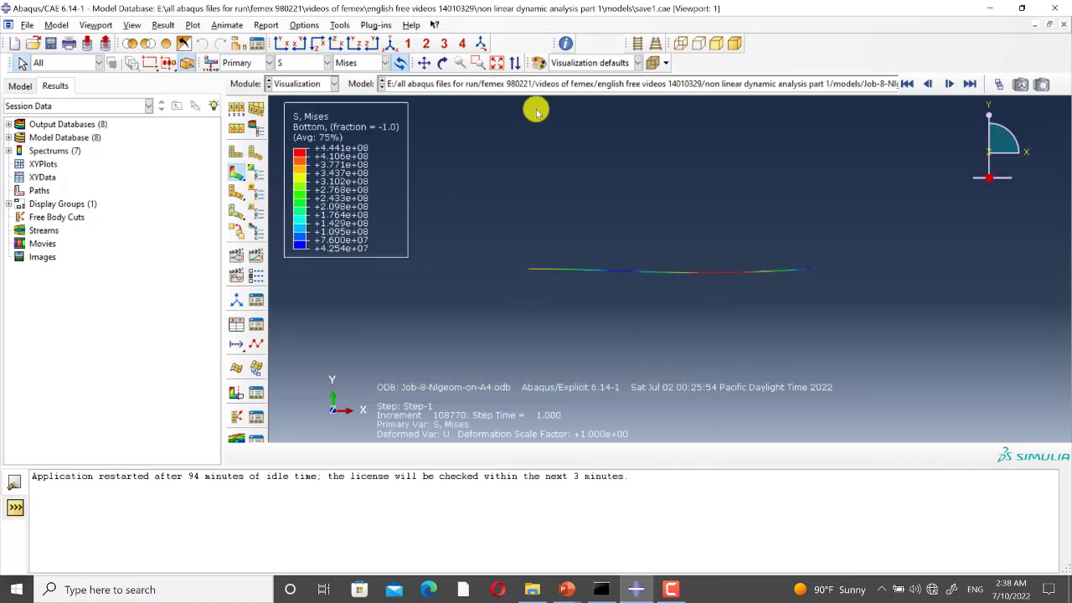
pyautogui.click(546, 84)
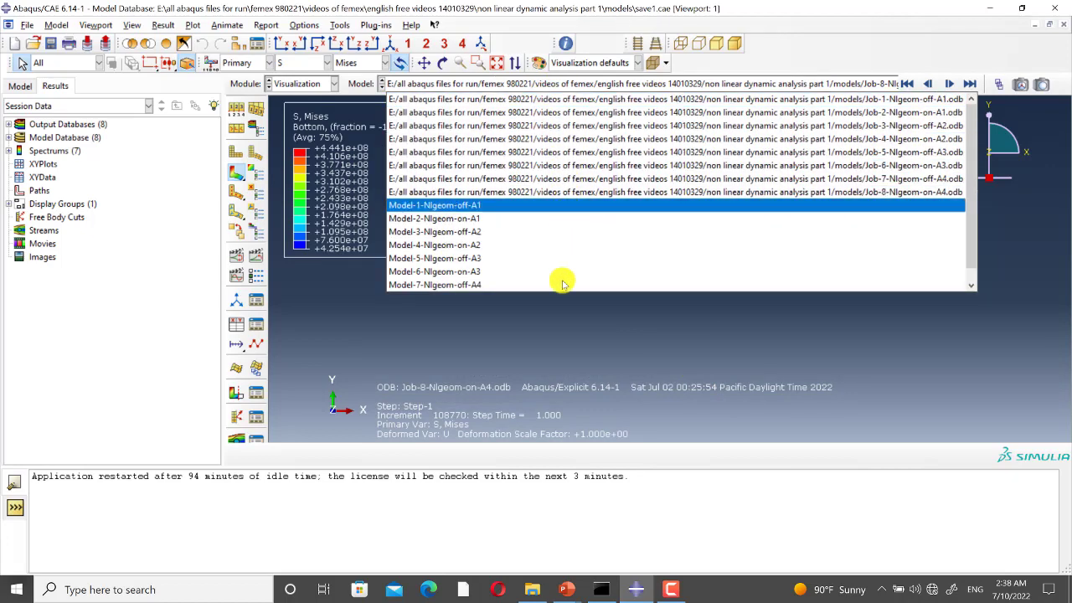
pyautogui.click(545, 318)
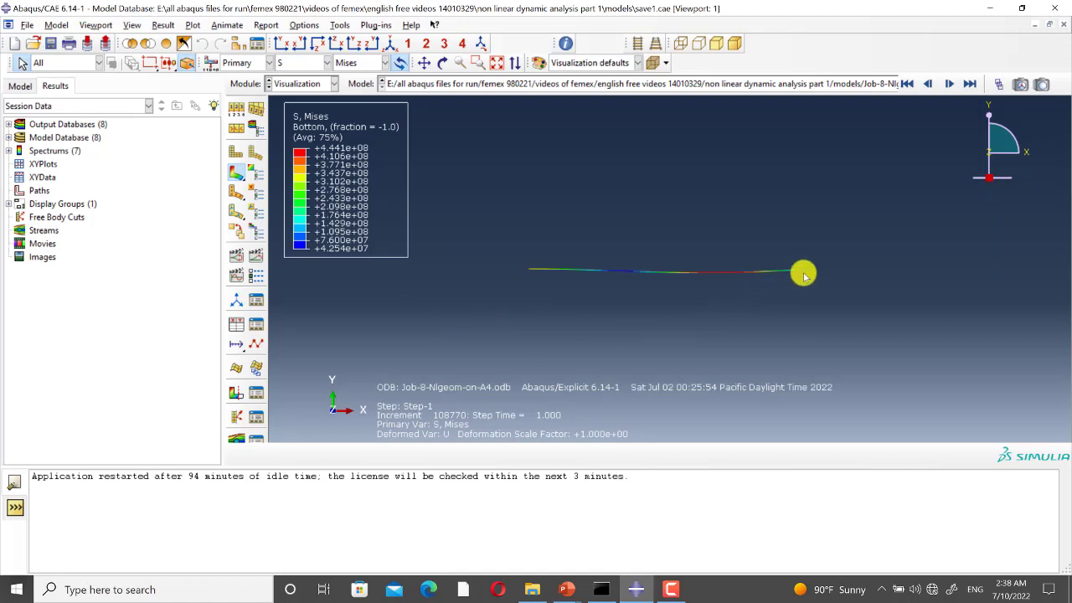
# Plot Job-1's tip U1 displacement versus time and overlay Job-2-Nlgeom-on-A1's U1 curve
pyautogui.click(8, 124)
pyautogui.click(20, 137)
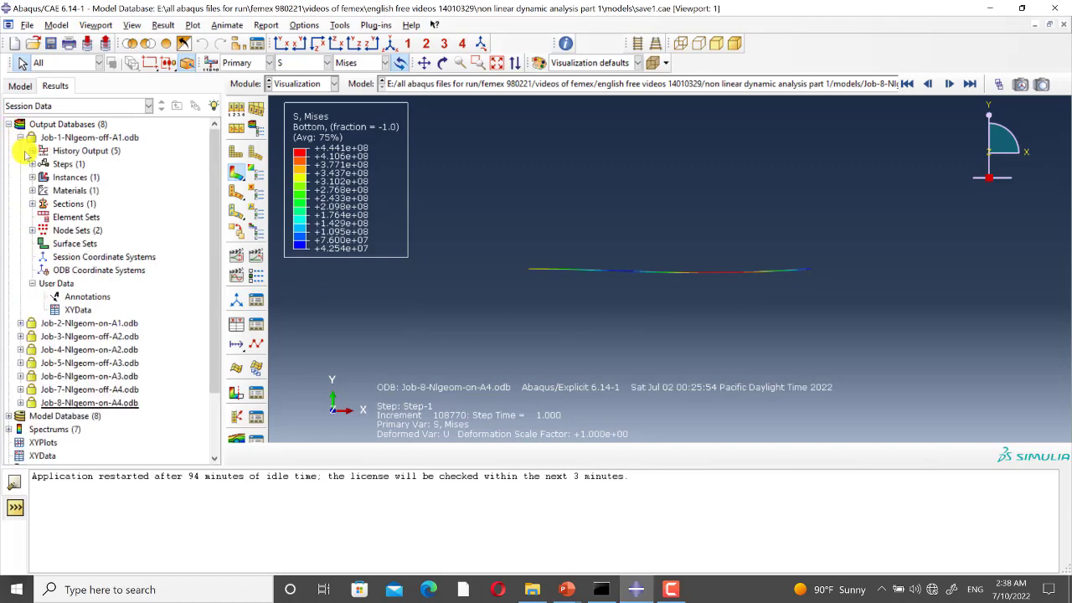
pyautogui.click(32, 151)
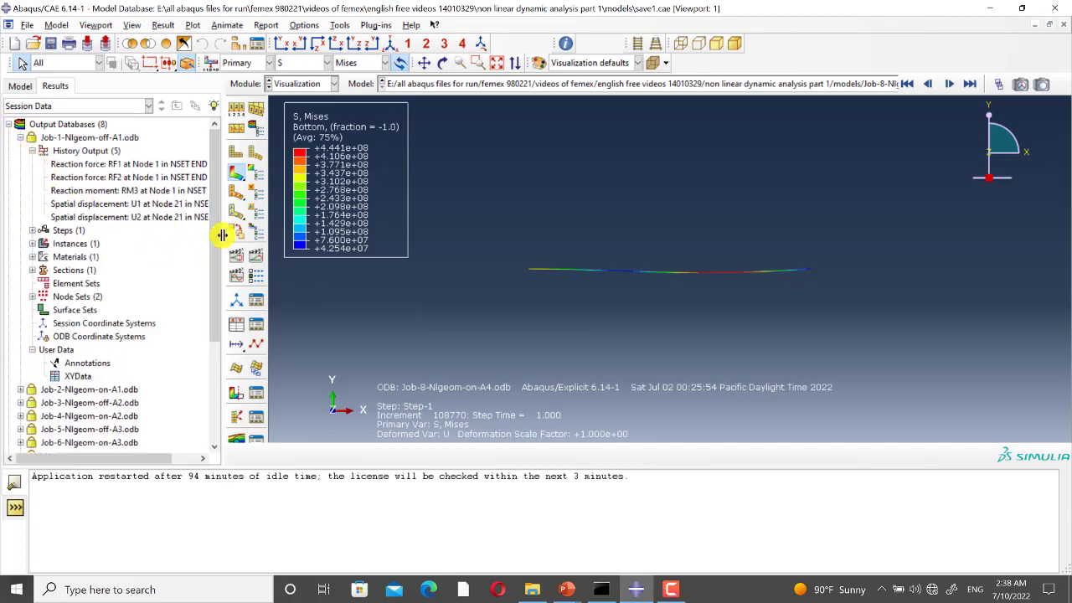
pyautogui.moveTo(222, 234); pyautogui.dragTo(314, 235)
pyautogui.click(134, 205)
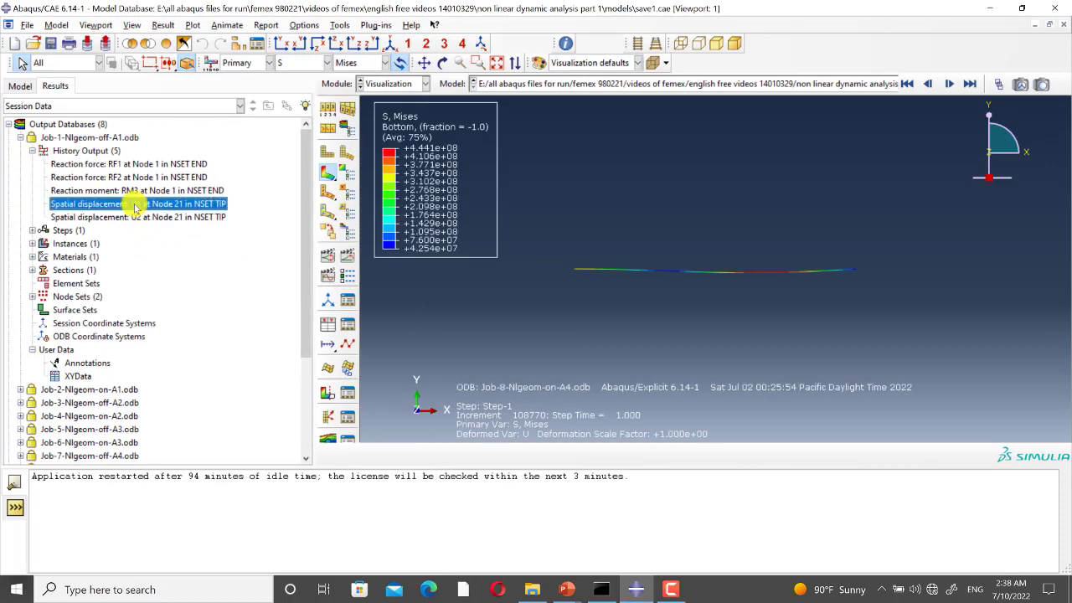
pyautogui.rightClick(134, 205)
pyautogui.click(201, 227)
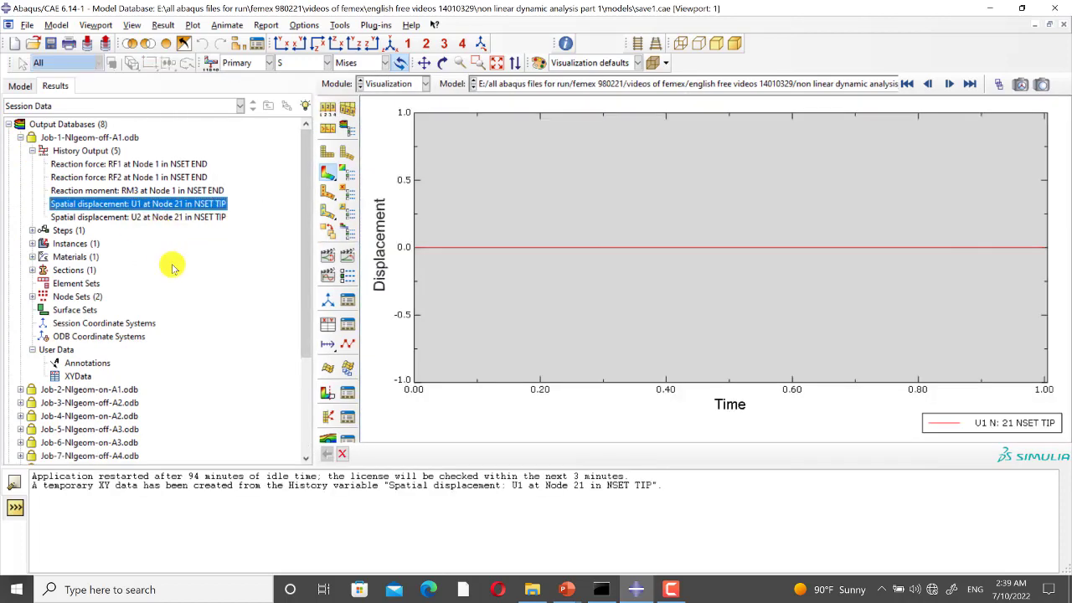
pyautogui.click(21, 390)
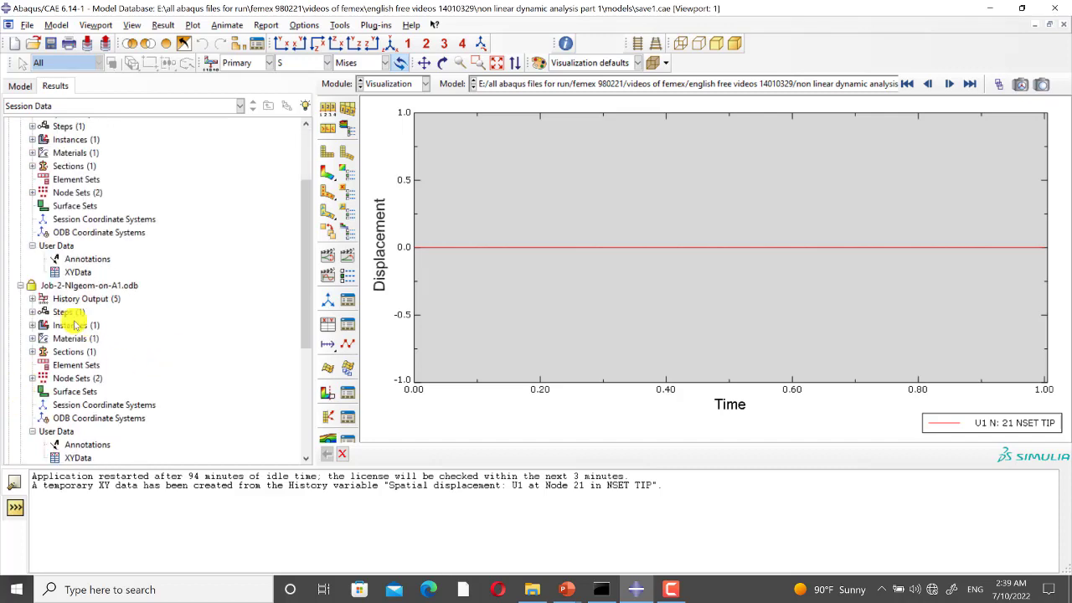
pyautogui.click(32, 299)
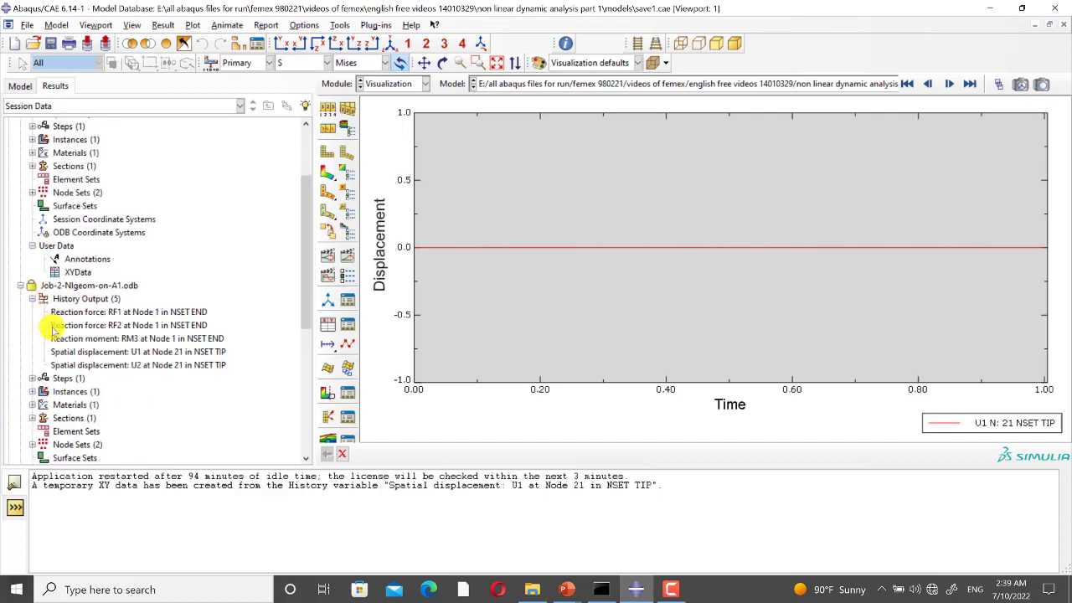
pyautogui.click(118, 352)
pyautogui.rightClick(130, 353)
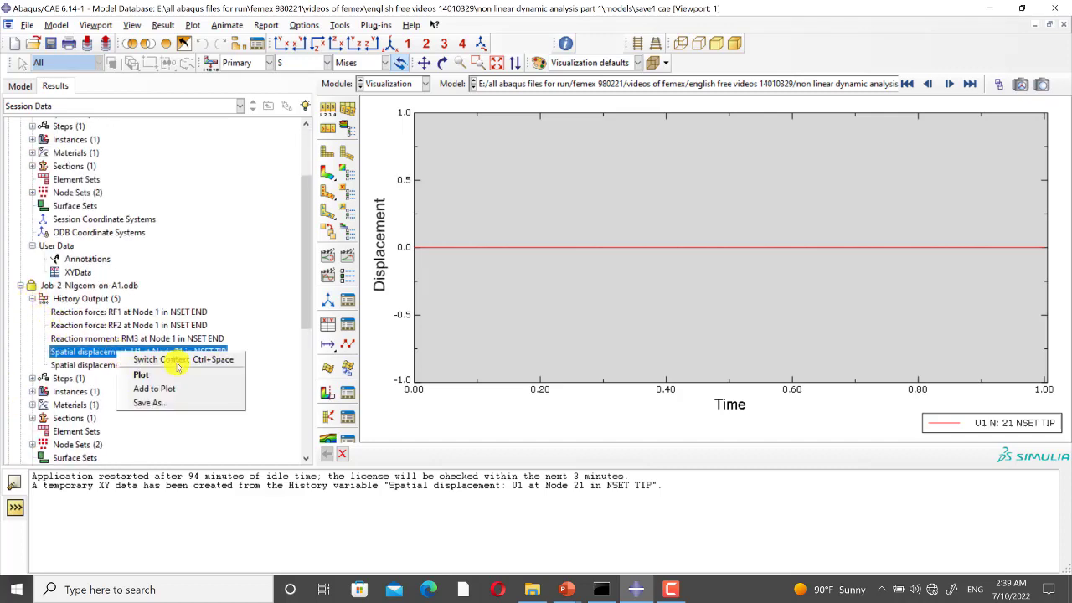
pyautogui.click(168, 391)
# Overlay the tip U1 curves of Job-3-Nlgeom-off-A2 and Job-4-Nlgeom-on-A2 on the plot
pyautogui.scroll(-4, 117, 361)
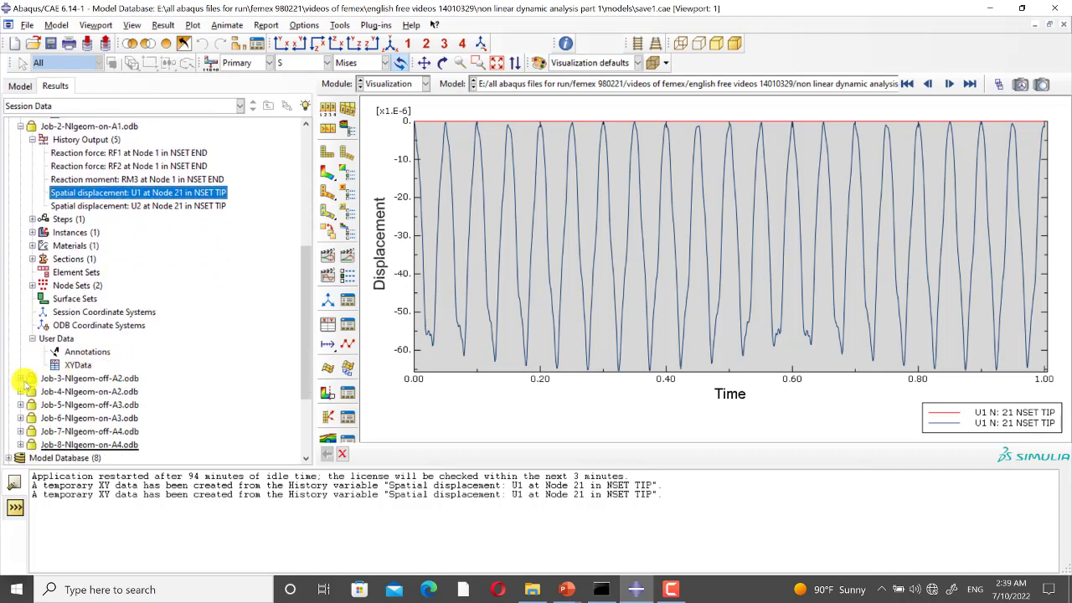
pyautogui.click(20, 378)
pyautogui.click(32, 298)
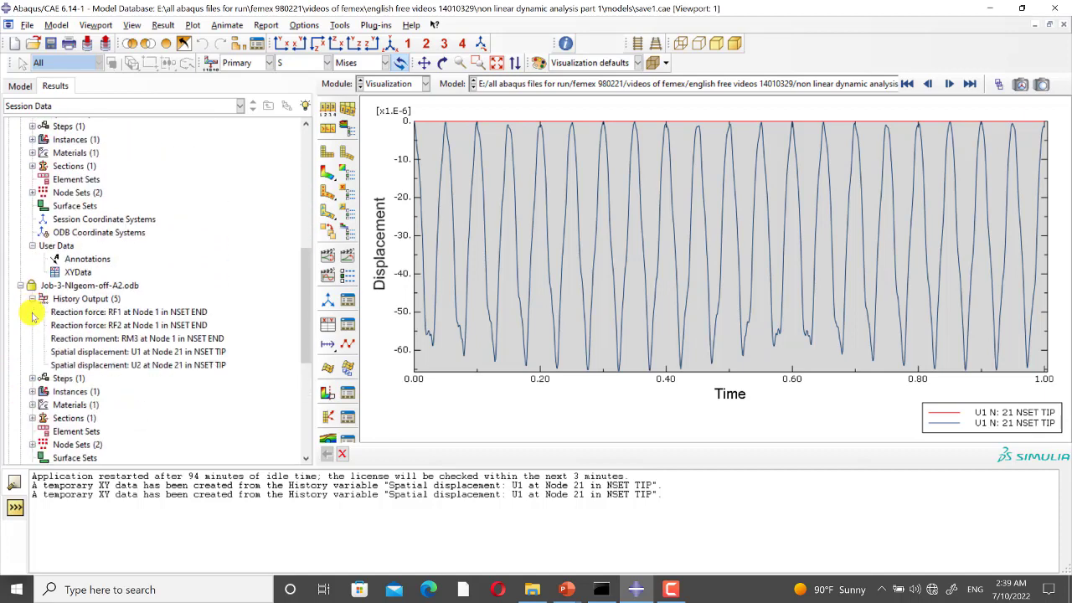
pyautogui.click(136, 355)
pyautogui.rightClick(136, 355)
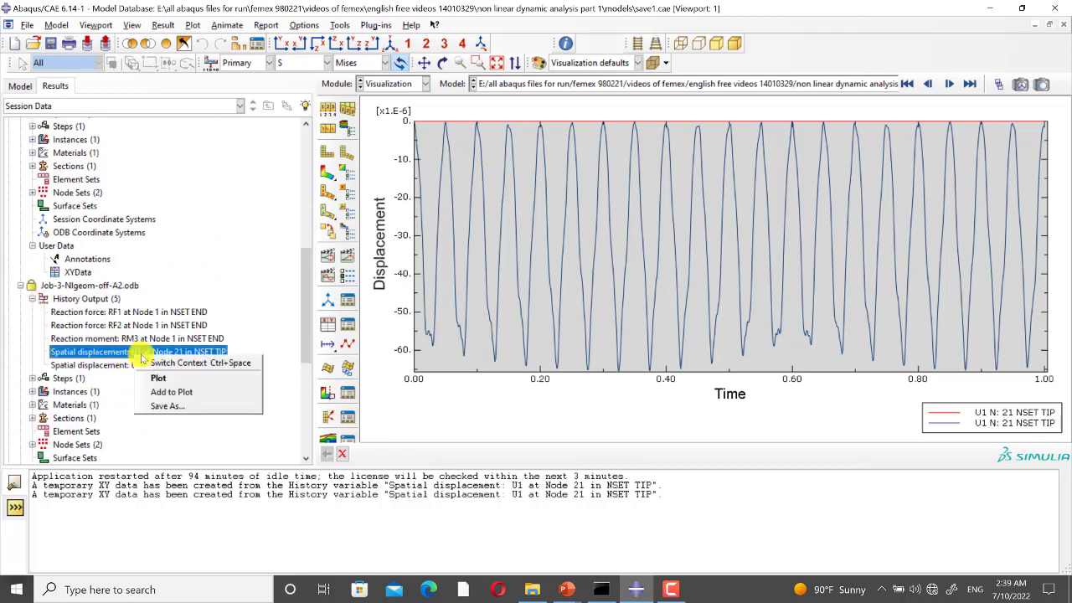
pyautogui.click(172, 392)
pyautogui.scroll(-3, 143, 376)
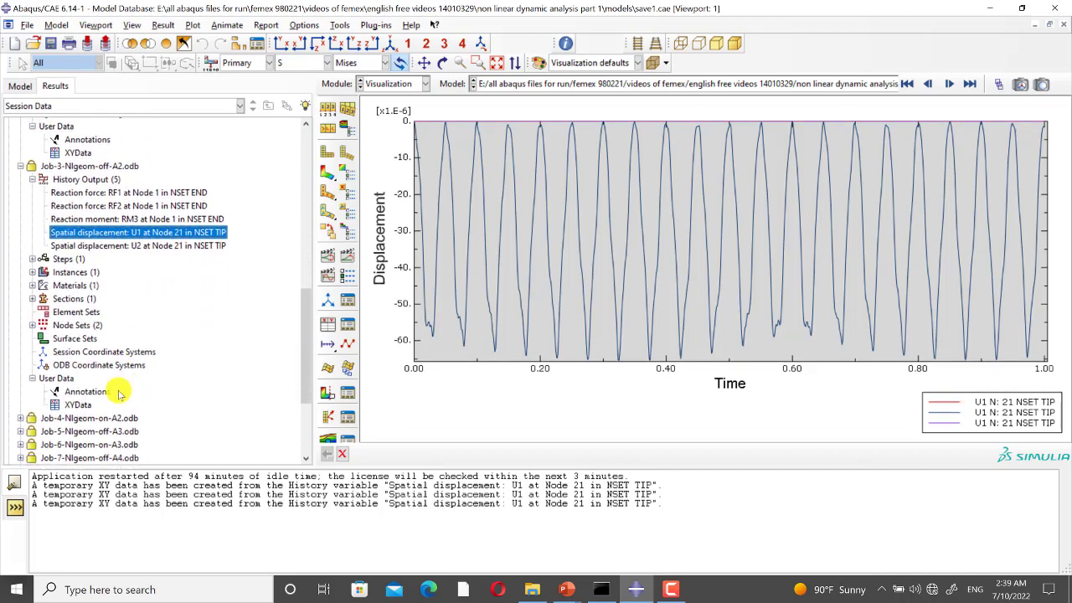
pyautogui.click(20, 418)
pyautogui.scroll(-6, 28, 385)
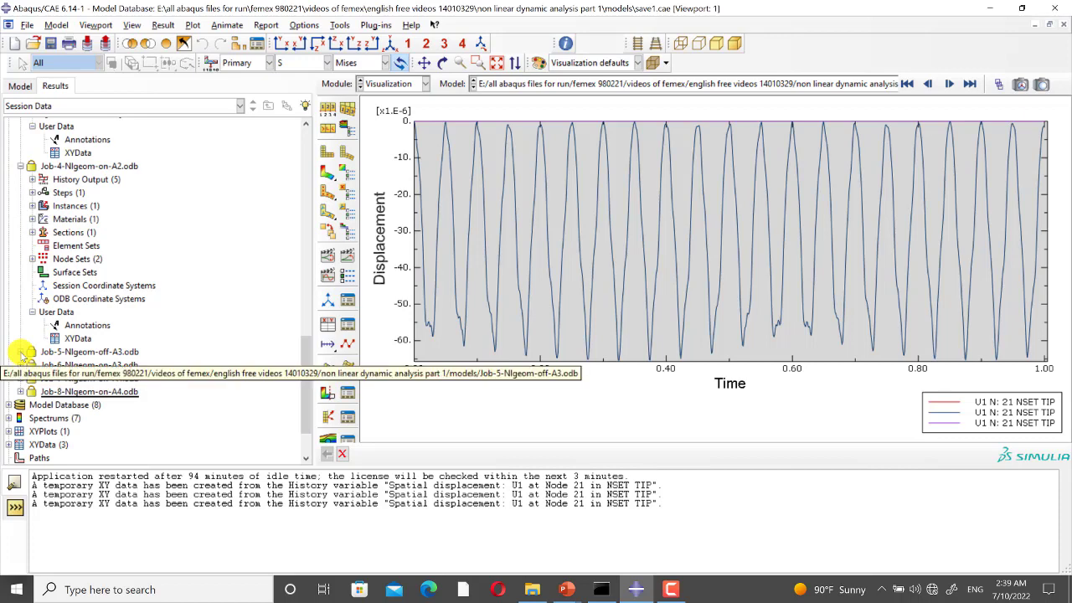
pyautogui.click(32, 180)
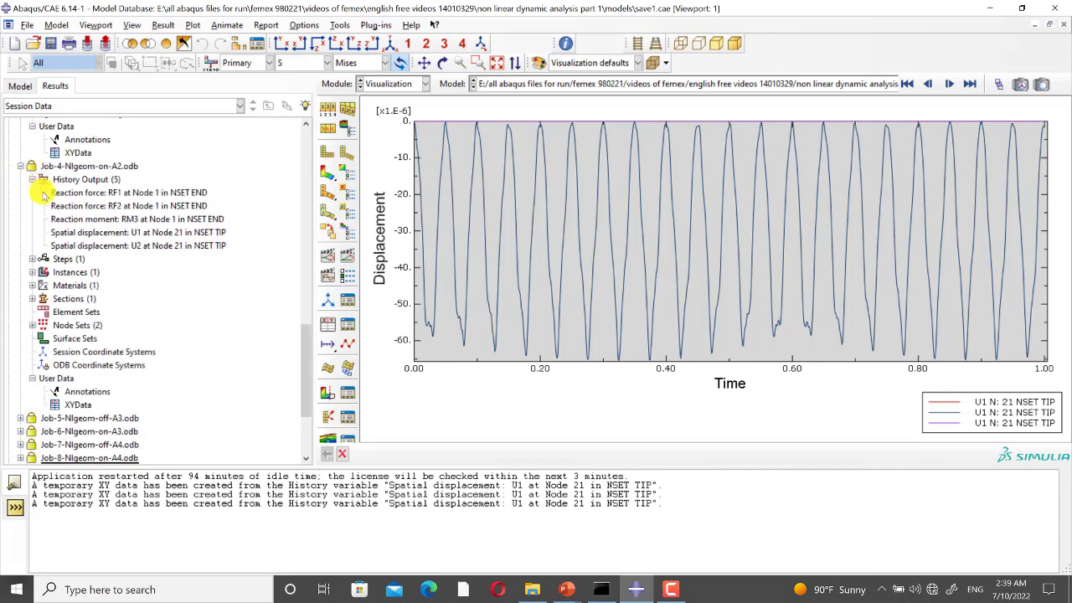
pyautogui.click(155, 233)
pyautogui.rightClick(155, 235)
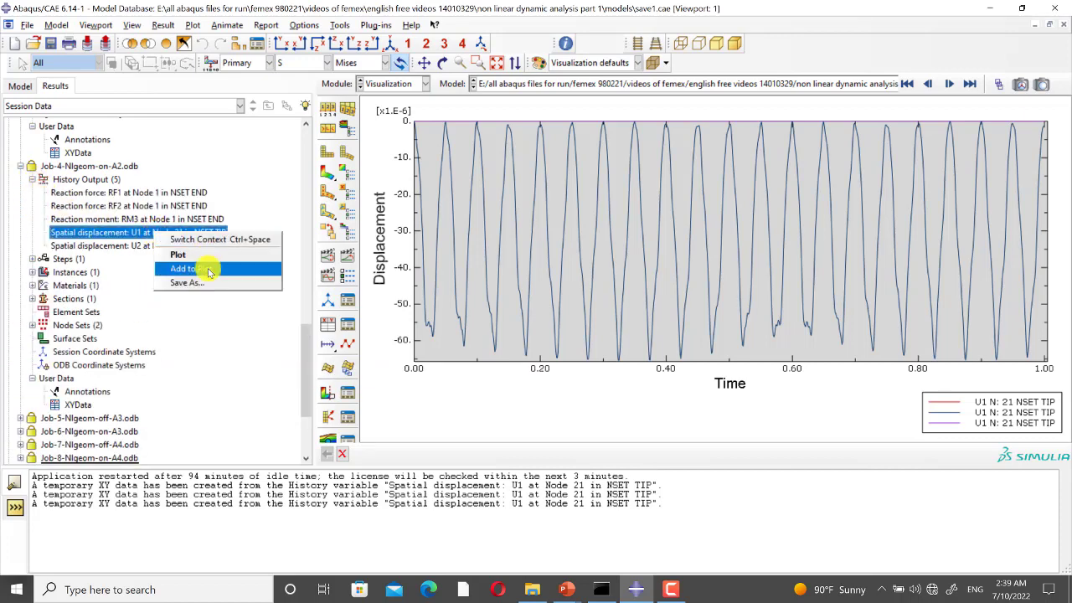
pyautogui.click(209, 271)
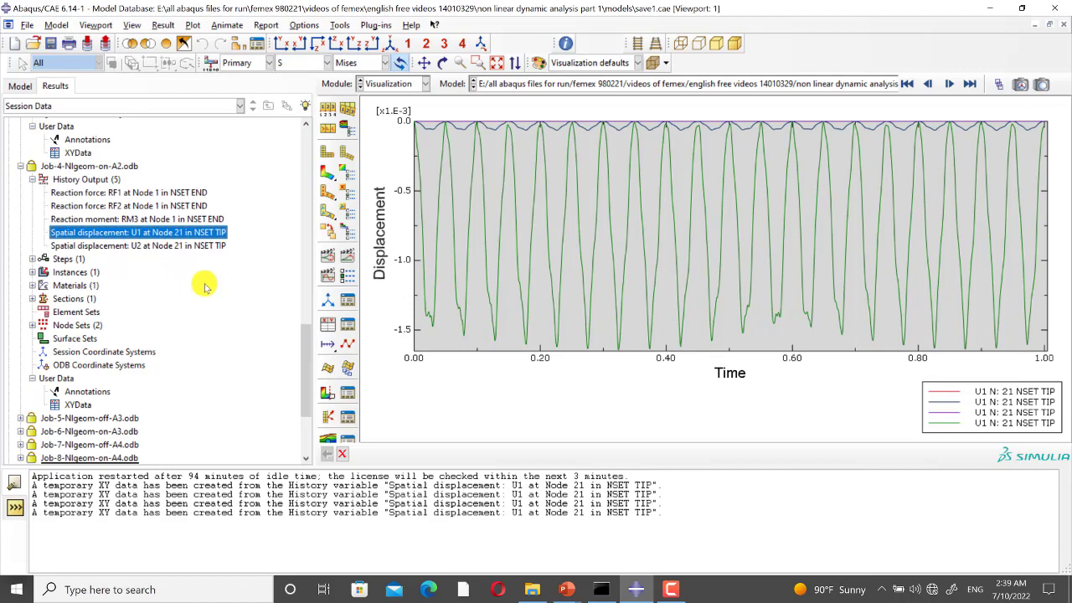
# Add Job-5-Nlgeom-off-A3's tip U1 displacement history at Node 21 to the XY plot
pyautogui.click(20, 418)
pyautogui.scroll(-5, 50, 335)
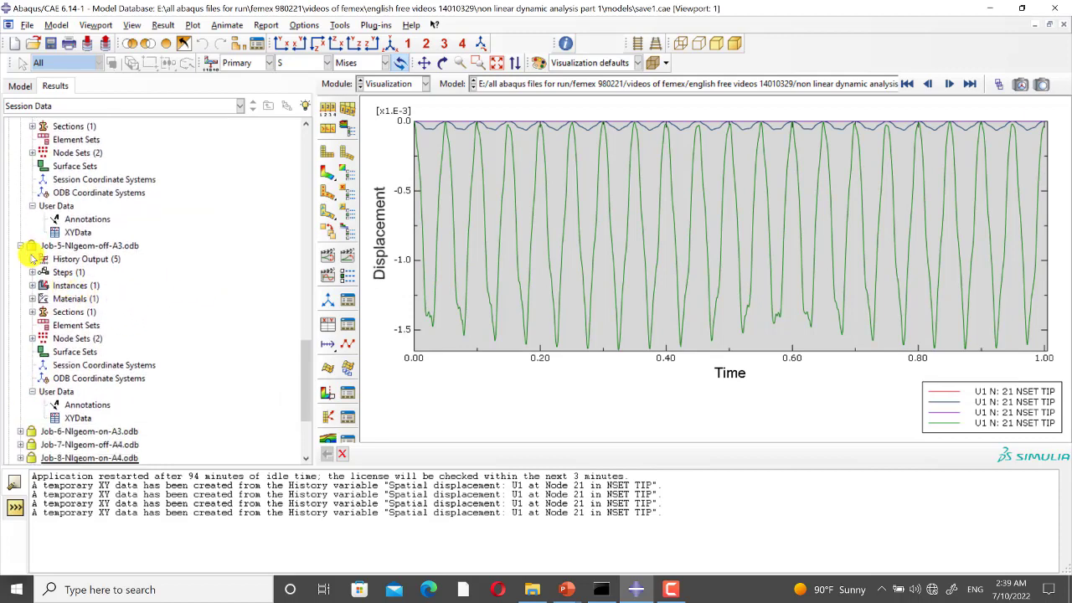
pyautogui.click(33, 260)
pyautogui.click(121, 311)
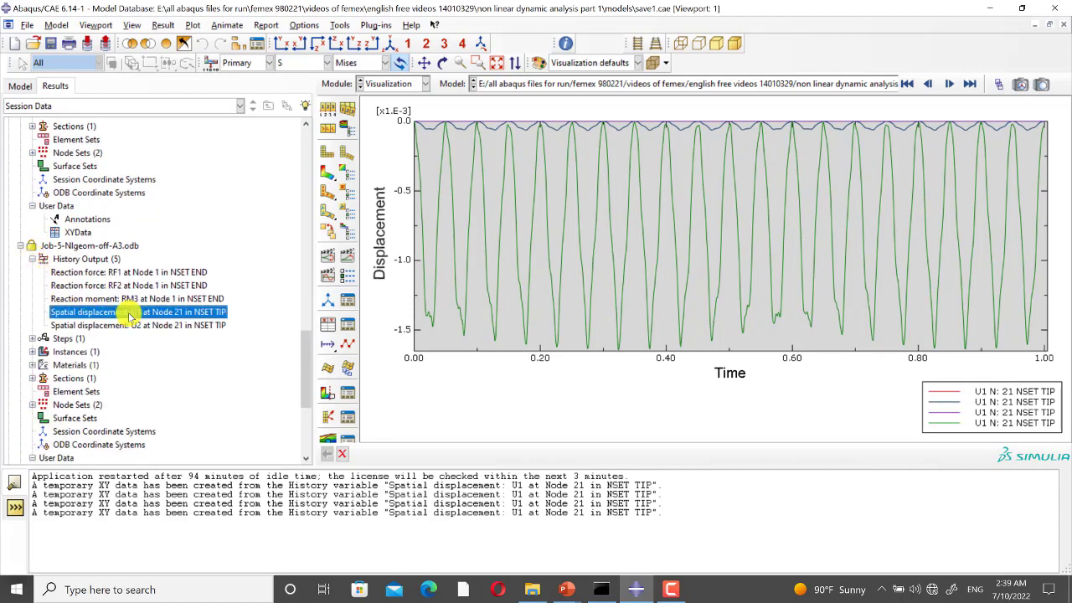
pyautogui.rightClick(127, 311)
pyautogui.click(174, 350)
# Add Job-6-Nlgeom-on-A3's tip U1 displacement history at Node 21 to the XY plot
pyautogui.scroll(-3, 167, 356)
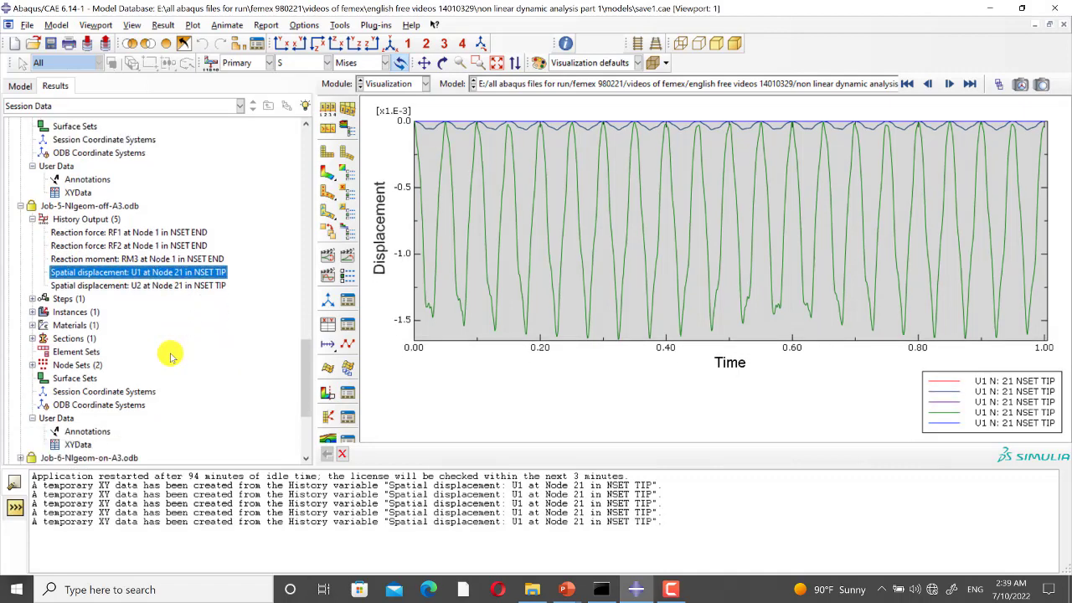
pyautogui.click(20, 391)
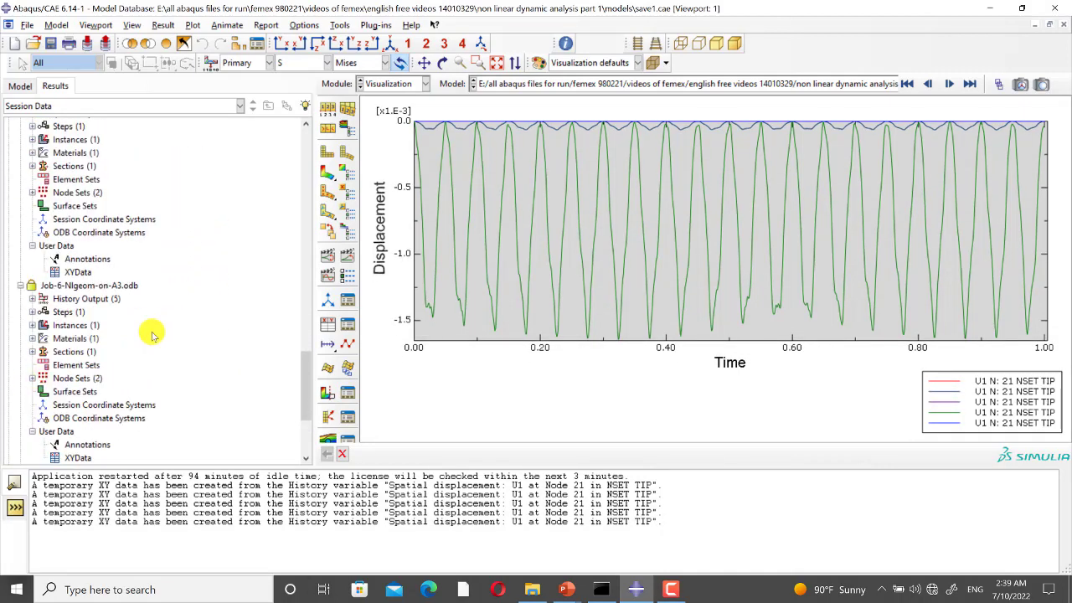
pyautogui.click(32, 298)
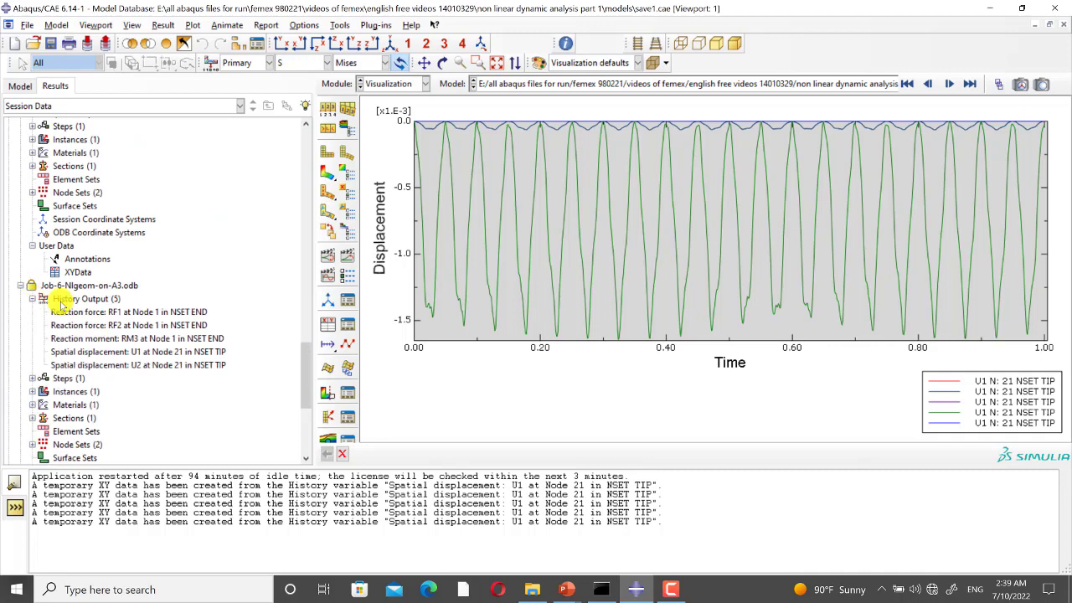
pyautogui.click(134, 351)
pyautogui.rightClick(134, 352)
pyautogui.click(167, 383)
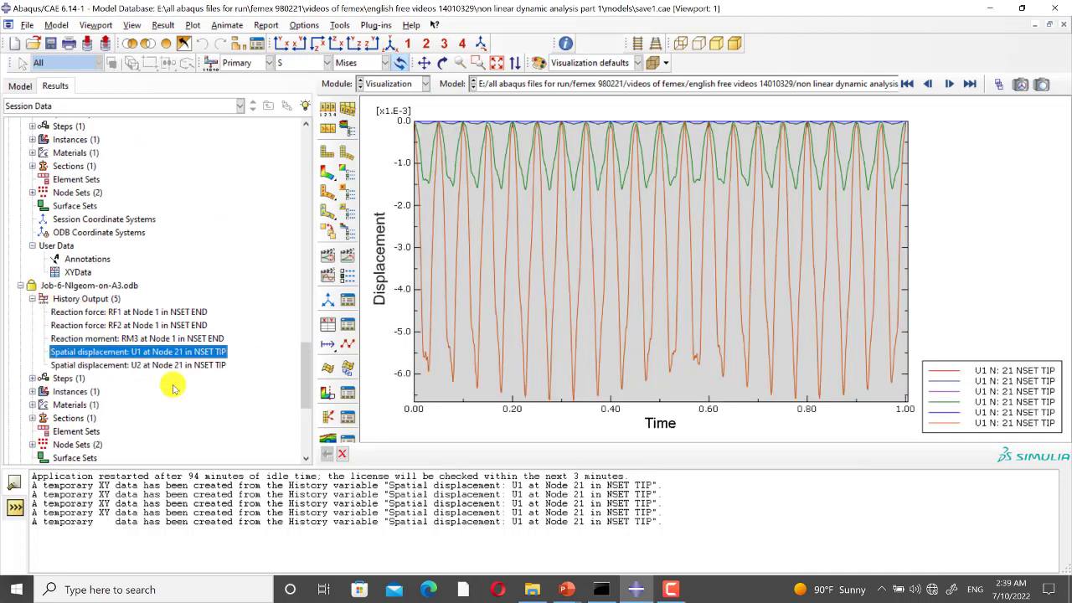
# Add Job-7-Nlgeom-off-A4's tip U1 displacement history at Node 21 to the XY plot
pyautogui.scroll(-5, 155, 366)
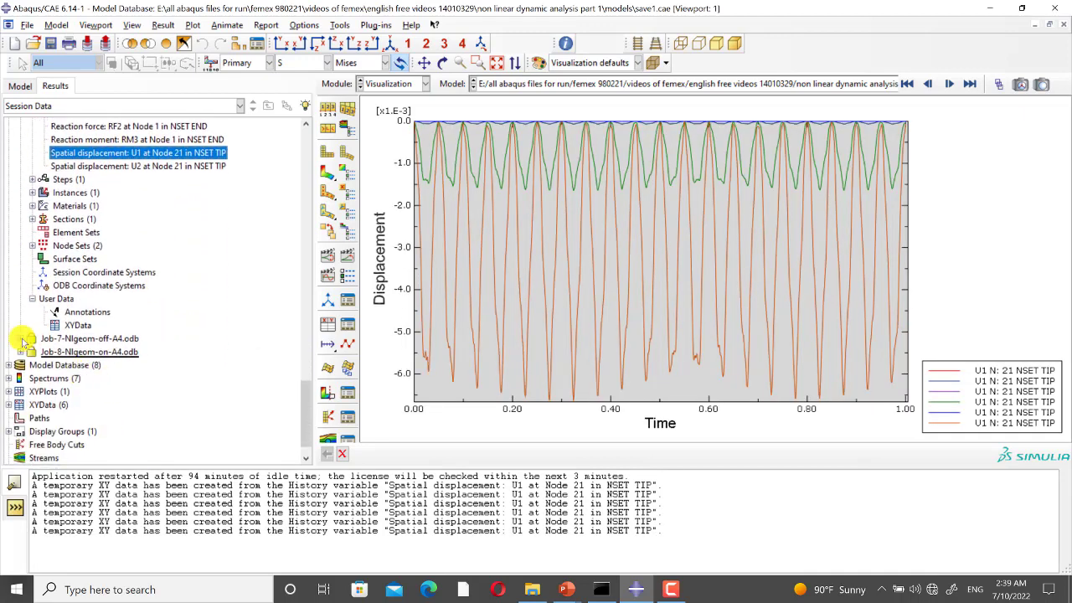
pyautogui.click(20, 344)
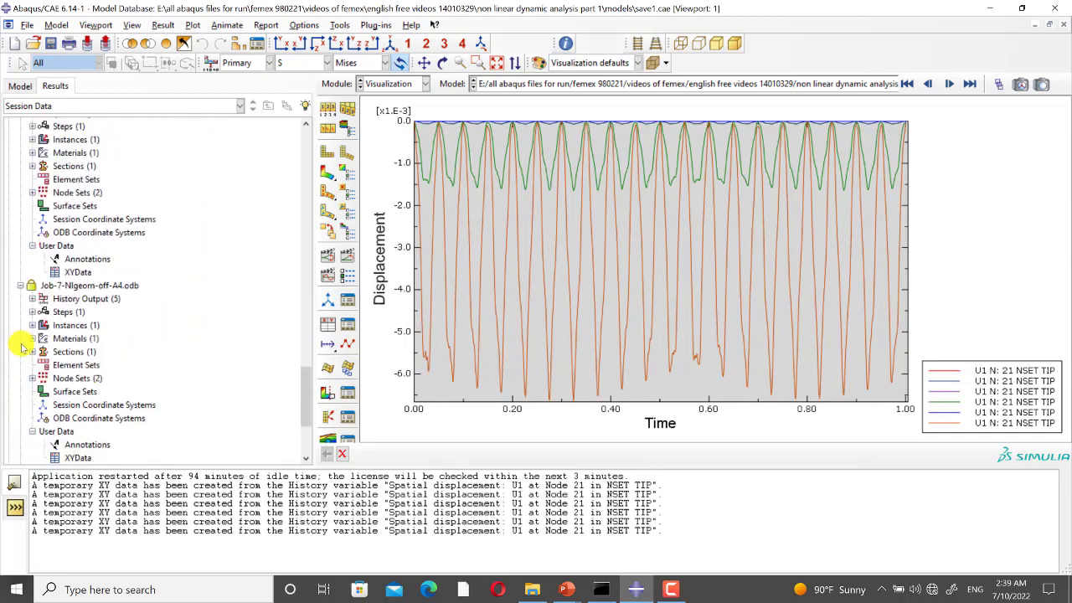
pyautogui.click(32, 298)
pyautogui.click(132, 351)
pyautogui.rightClick(135, 353)
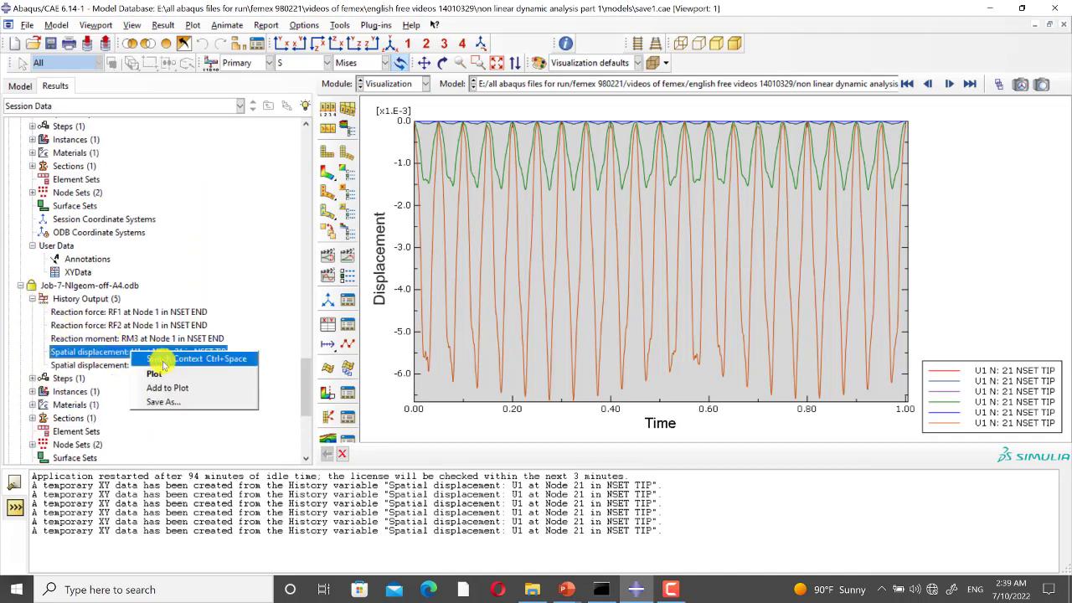
pyautogui.click(170, 388)
# Add Job-8-Nlgeom-on-A4's tip U1 displacement history as the eighth curve
pyautogui.scroll(-5, 143, 323)
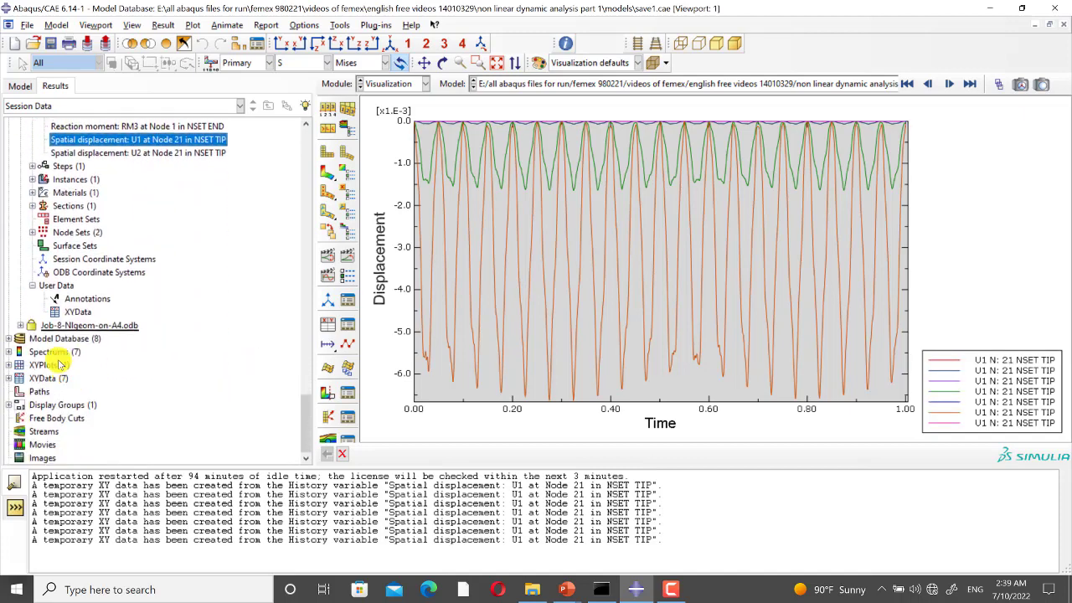
pyautogui.click(20, 325)
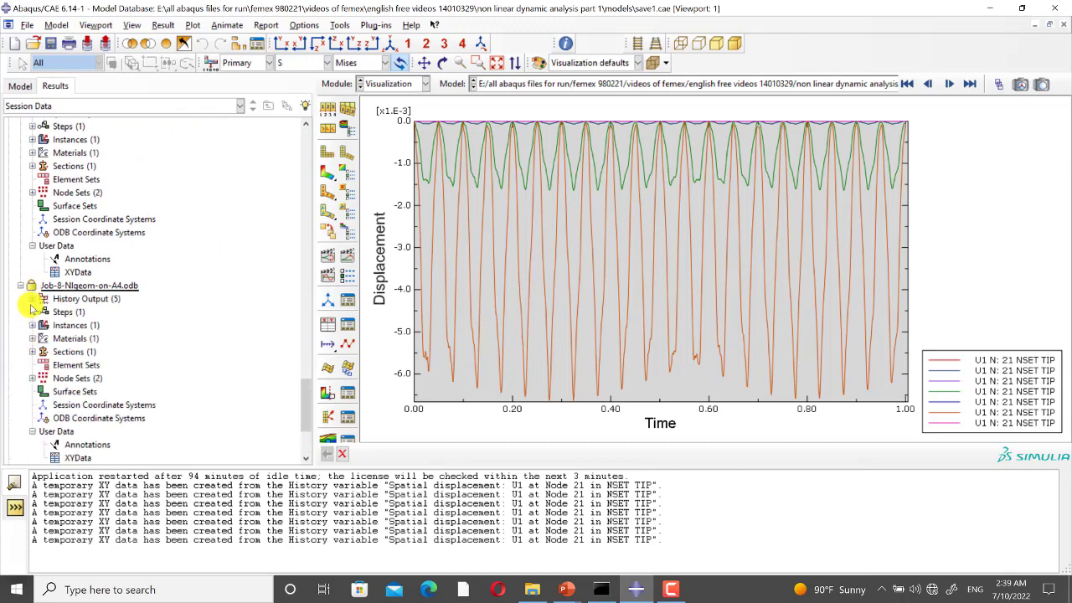
pyautogui.click(32, 298)
pyautogui.click(120, 354)
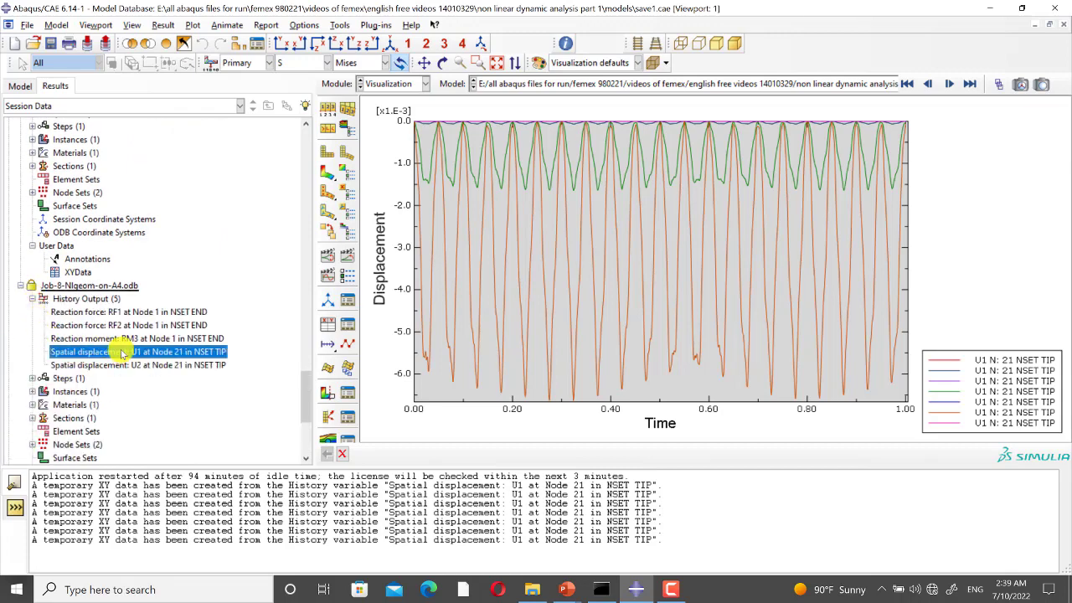
pyautogui.rightClick(121, 354)
pyautogui.click(176, 385)
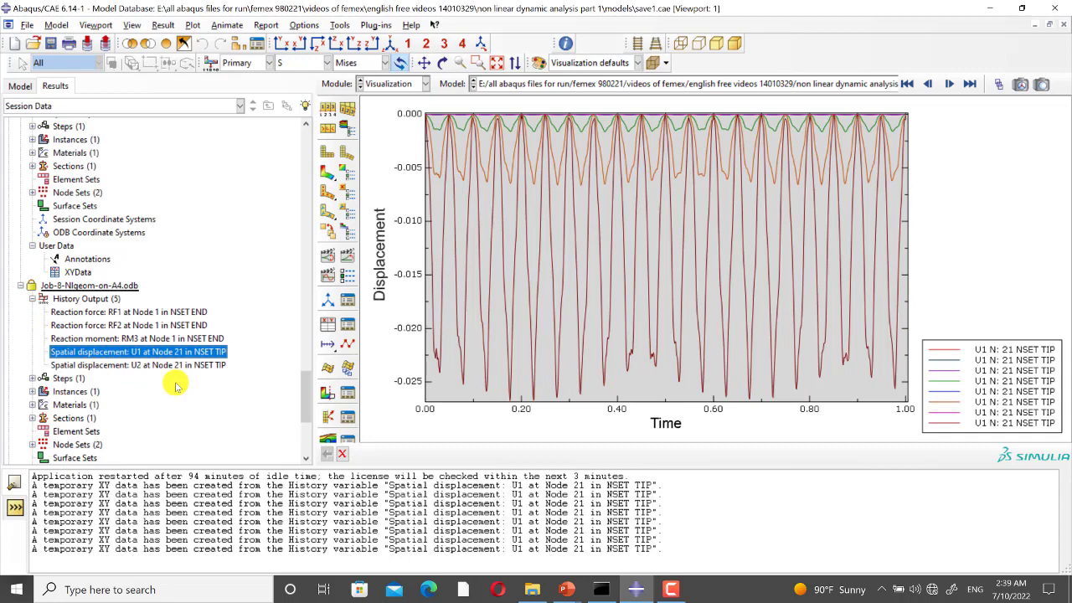